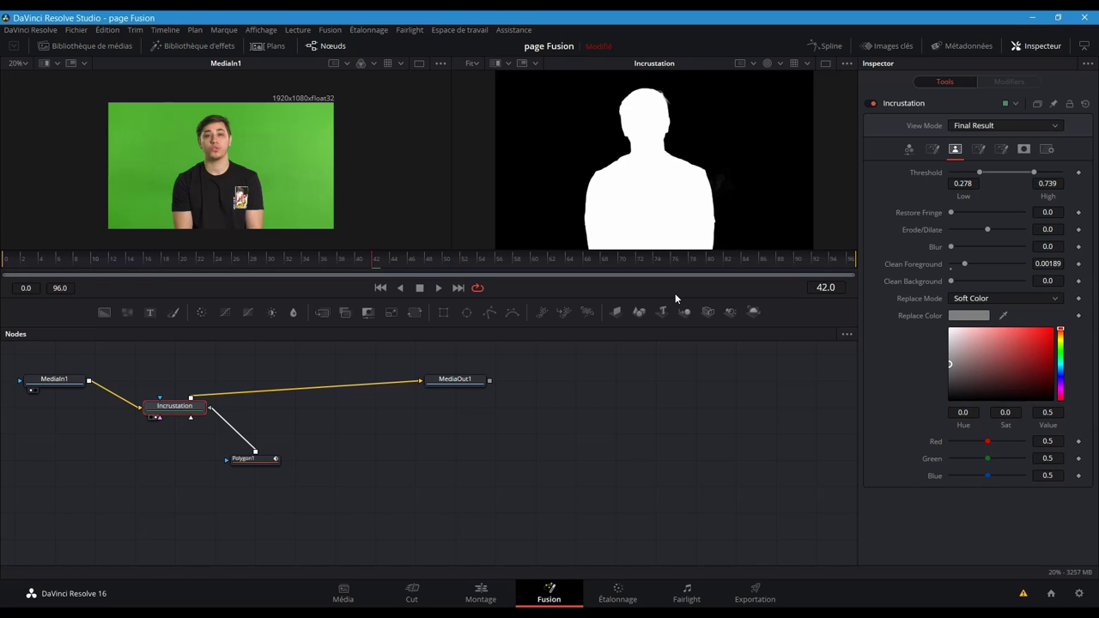
# Step: Reset the Incrustation keyer's matte threshold to 0.0 low and 1.0 high, and show its key settings
pyautogui.moveTo(980, 172); pyautogui.dragTo(940, 177)
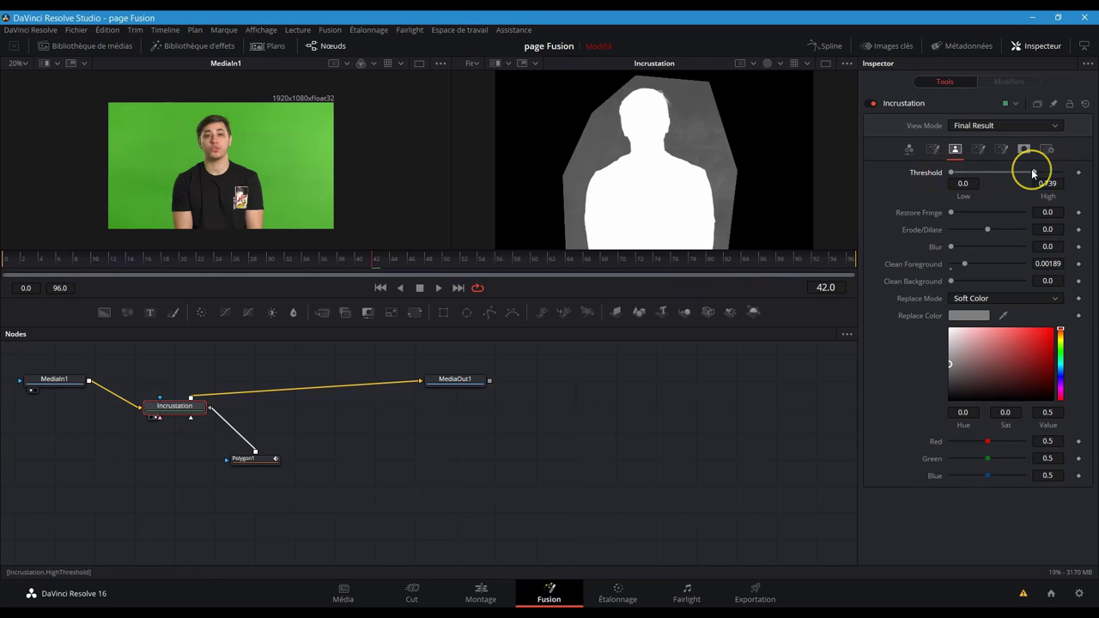
pyautogui.click(908, 148)
pyautogui.click(987, 369)
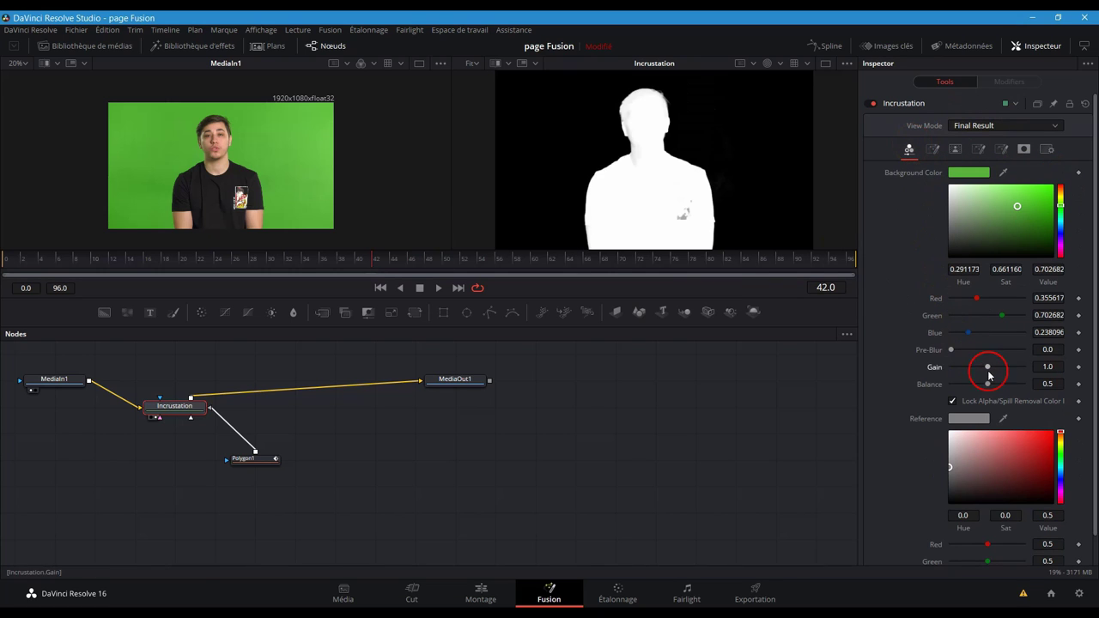
# Step: Add an unattached Polygon mask and draw a closed four-point shape around the shirt logo
pyautogui.click(310, 444)
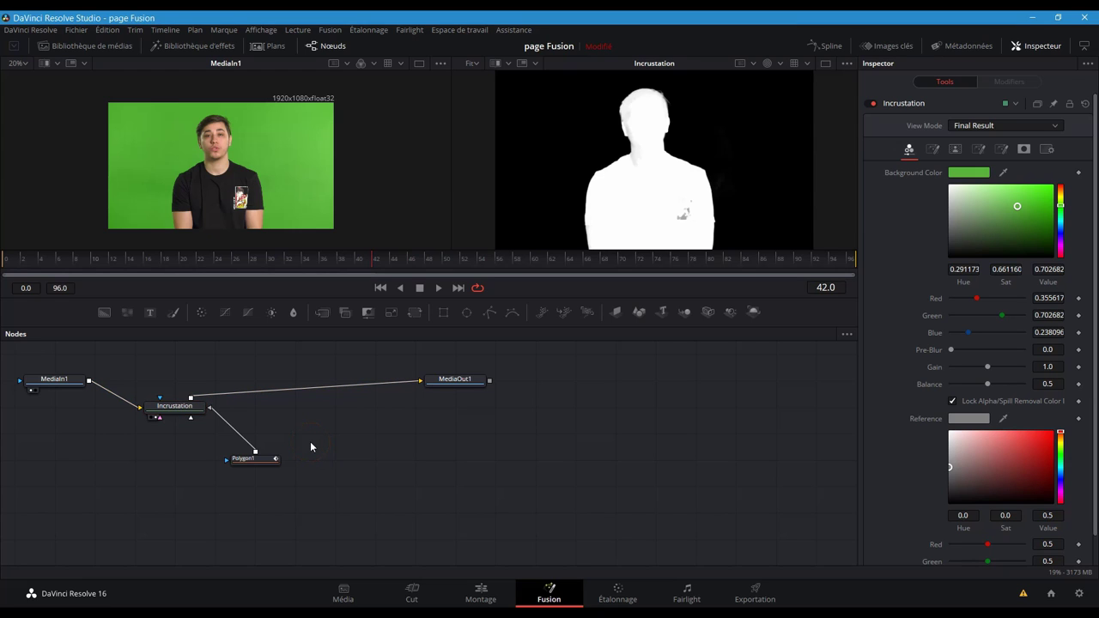
pyautogui.click(488, 317)
pyautogui.click(232, 207)
pyautogui.click(255, 214)
pyautogui.click(227, 216)
pyautogui.click(230, 206)
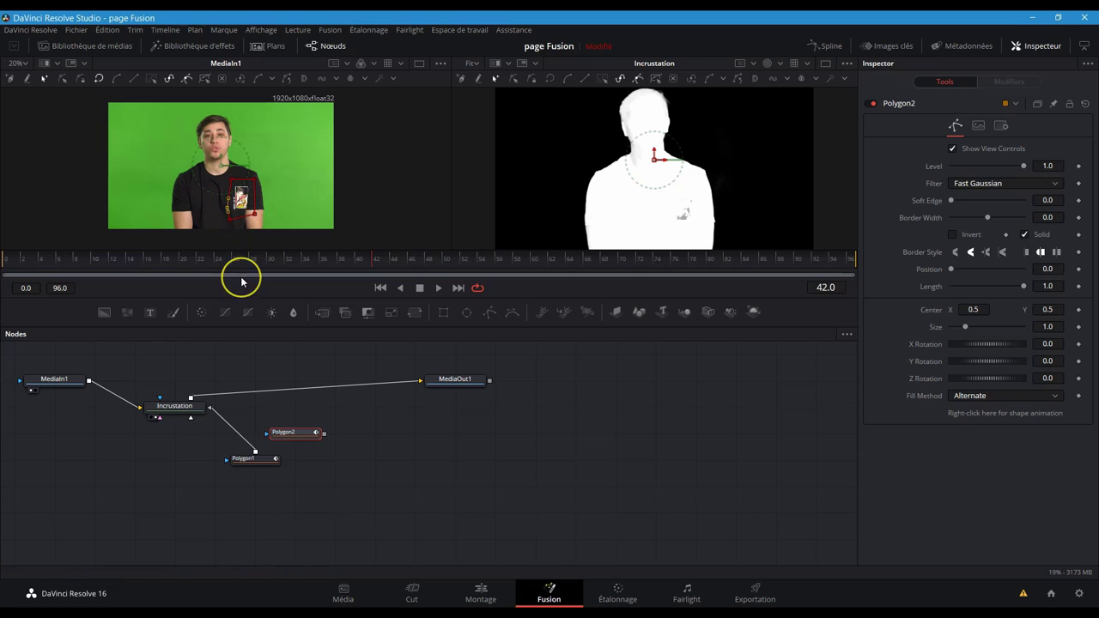
# Step: Connect Polygon2 to the Incrustation node's effect mask input and invert the polygon mask
pyautogui.moveTo(295, 433); pyautogui.dragTo(160, 401)
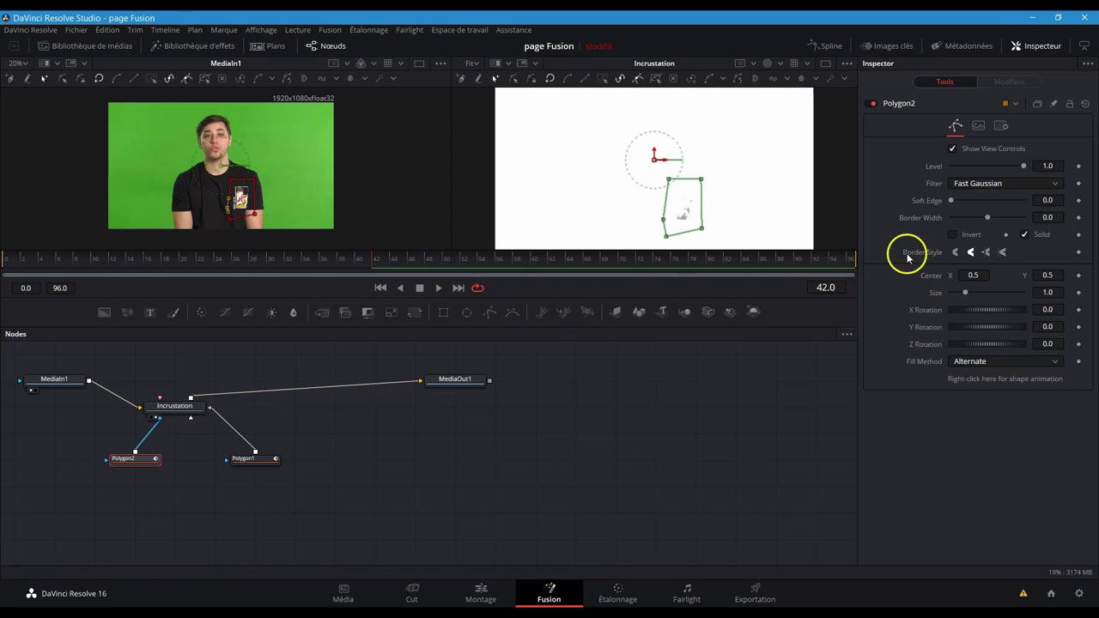
pyautogui.click(952, 237)
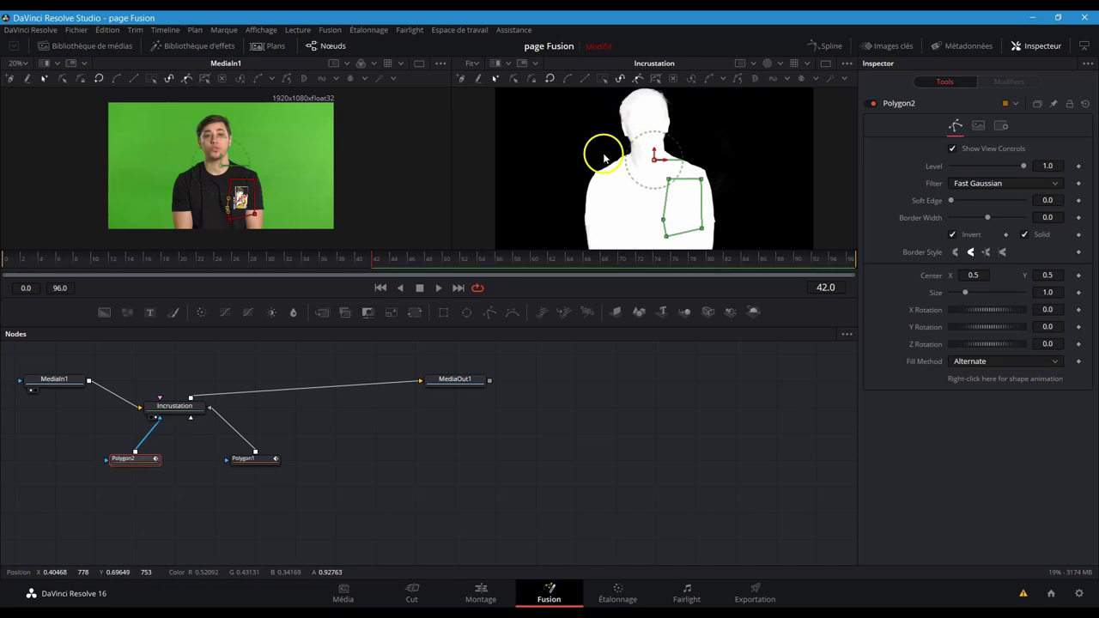
# Step: Set the Incrustation keyer's matte threshold to 0.094 low and 0.883 high
pyautogui.click(183, 413)
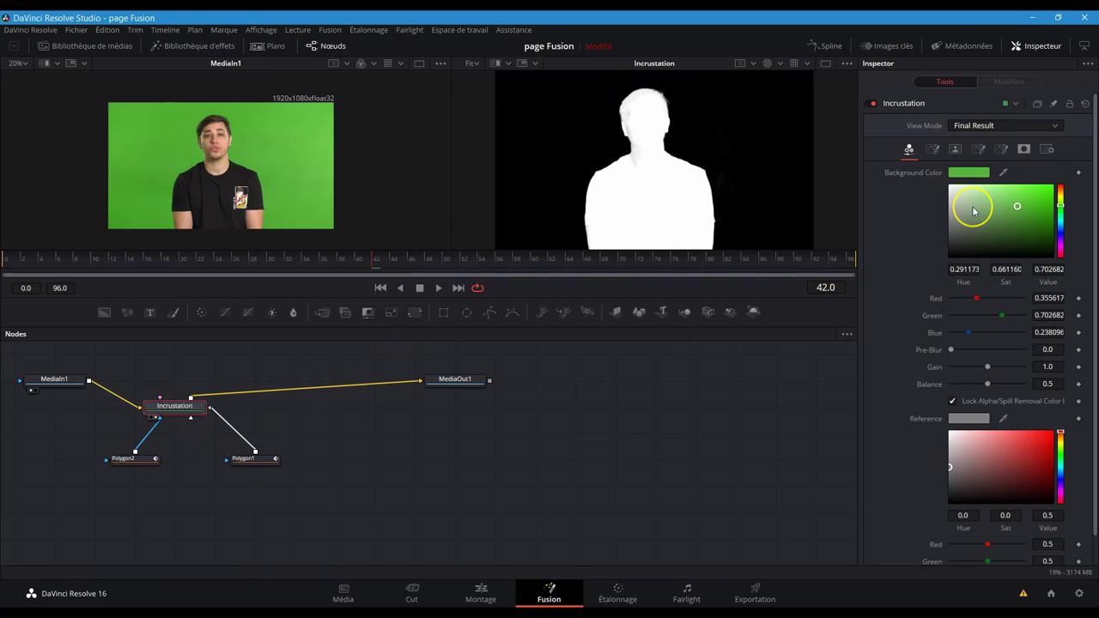
pyautogui.click(955, 149)
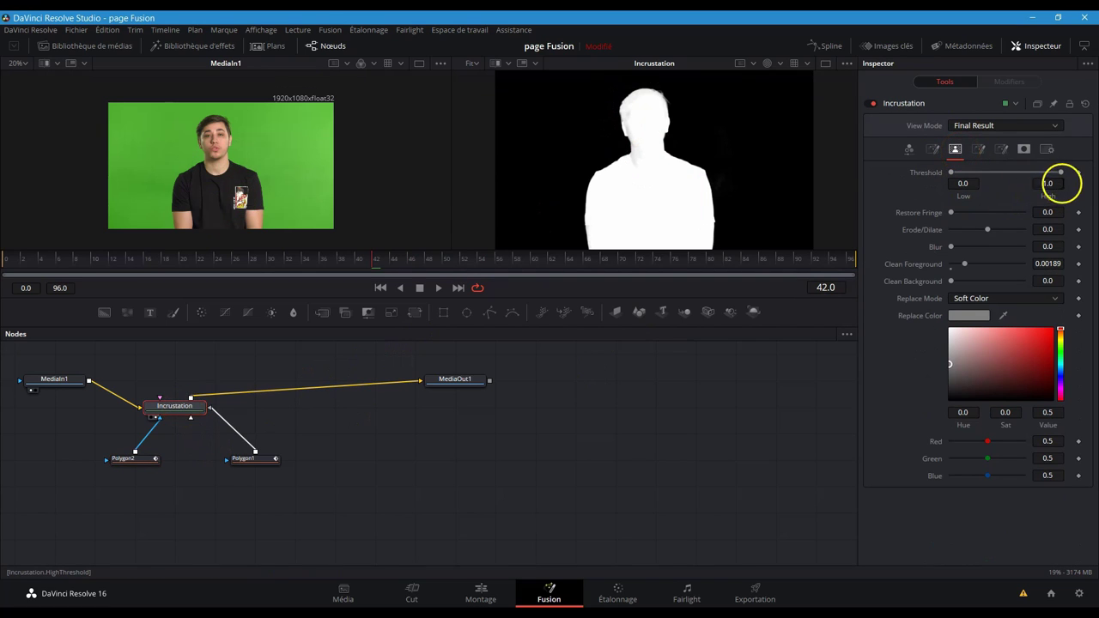
pyautogui.click(1060, 174)
pyautogui.moveTo(1060, 174); pyautogui.dragTo(1048, 173)
pyautogui.click(960, 174)
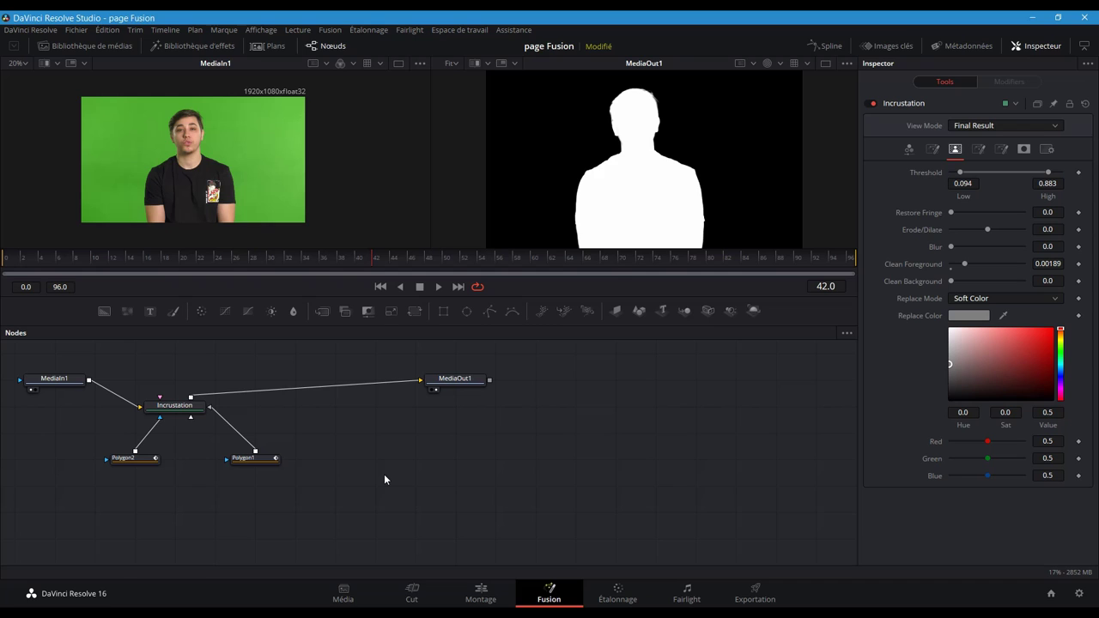
# Step: Add a Tracker node, place it below Polygon2 and connect MediaIn1's output to it
pyautogui.hotkey('shift', 'space')
pyautogui.write('delta keyer')
pyautogui.hotkey('ctrl', 'a')
pyautogui.write('tracker')
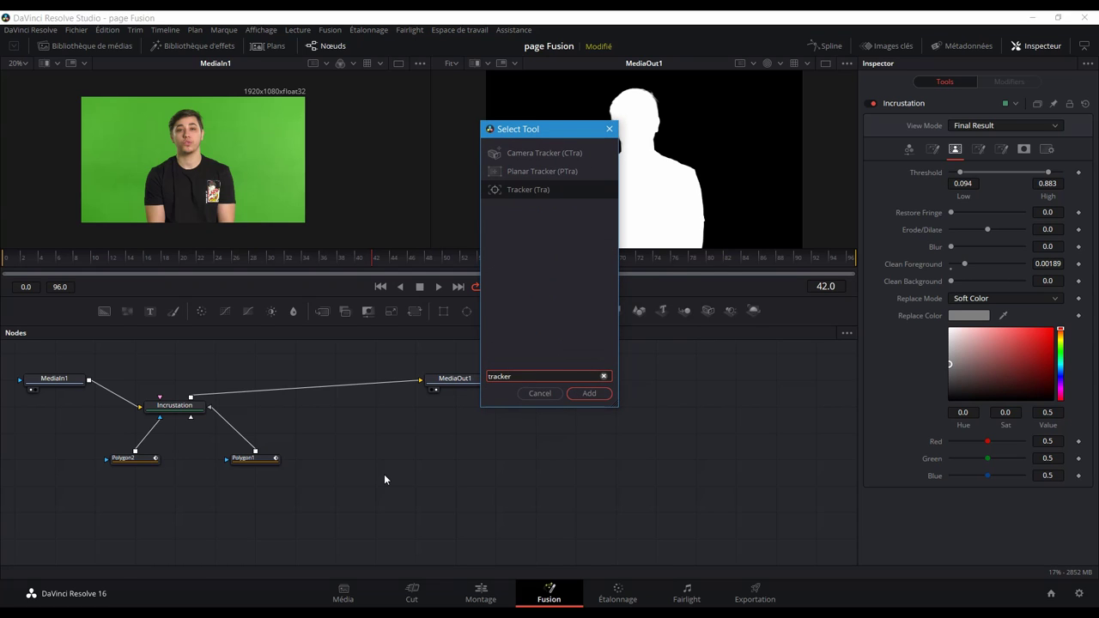
pyautogui.click(595, 168)
pyautogui.click(589, 190)
pyautogui.click(589, 190)
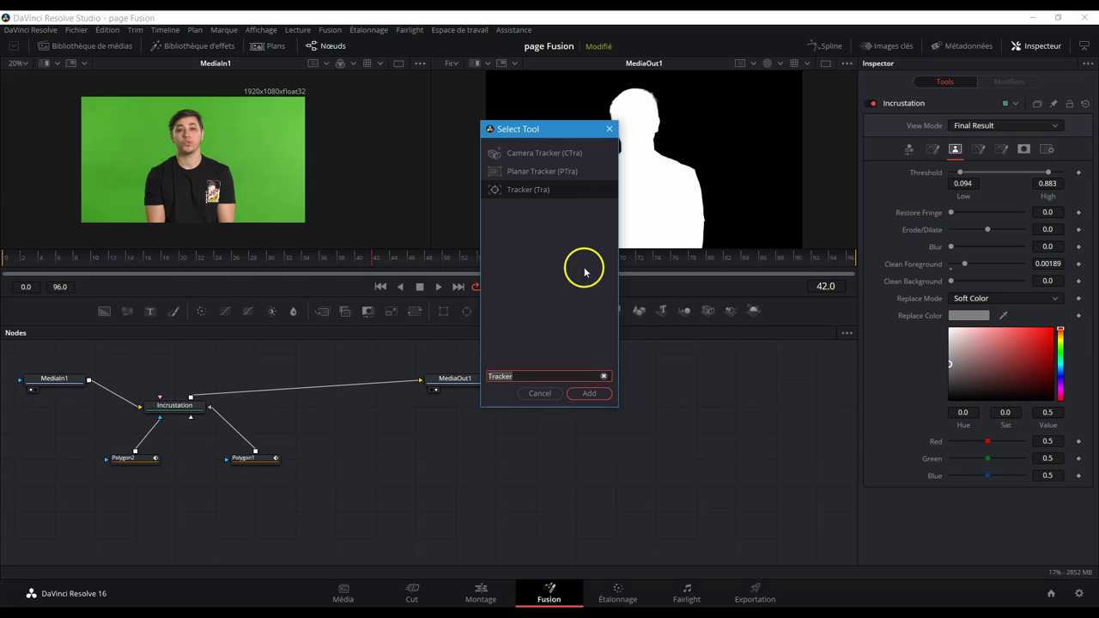
pyautogui.click(589, 393)
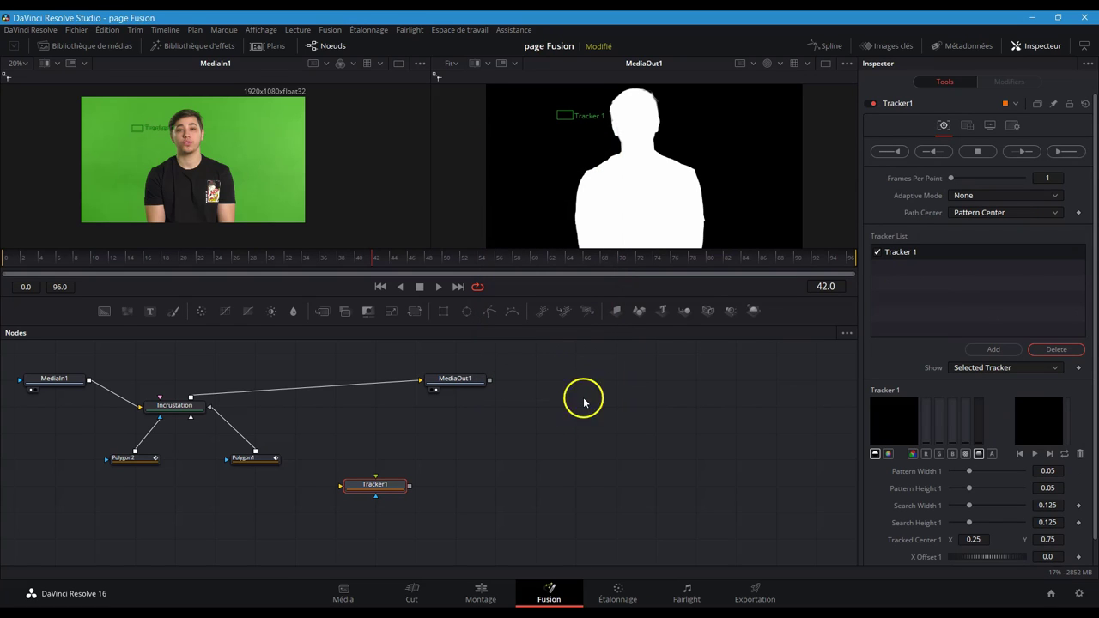
pyautogui.moveTo(393, 487); pyautogui.dragTo(115, 515)
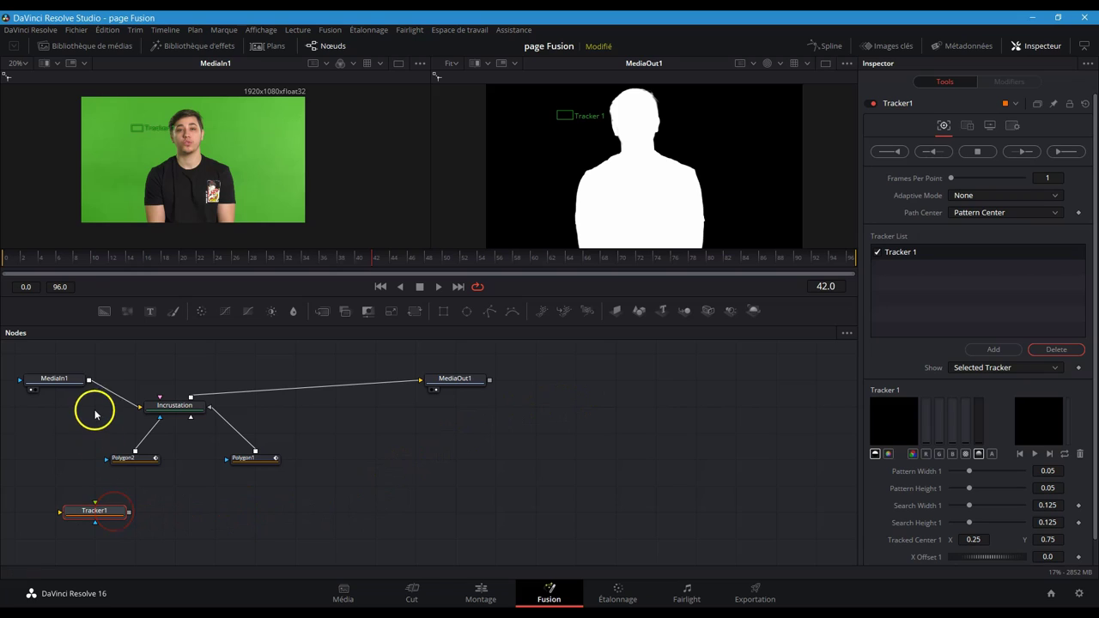
pyautogui.moveTo(89, 382); pyautogui.dragTo(62, 517)
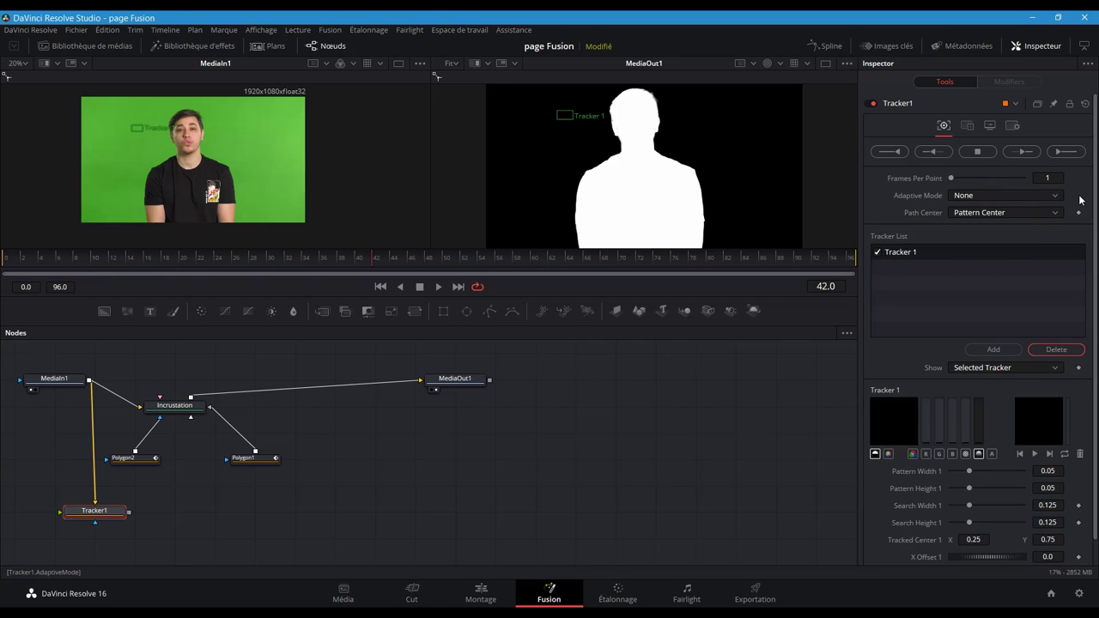
# Step: Switch the MediaOut1 viewer to display the Color channels
pyautogui.click(1025, 247)
pyautogui.click(658, 154)
pyautogui.click(564, 115)
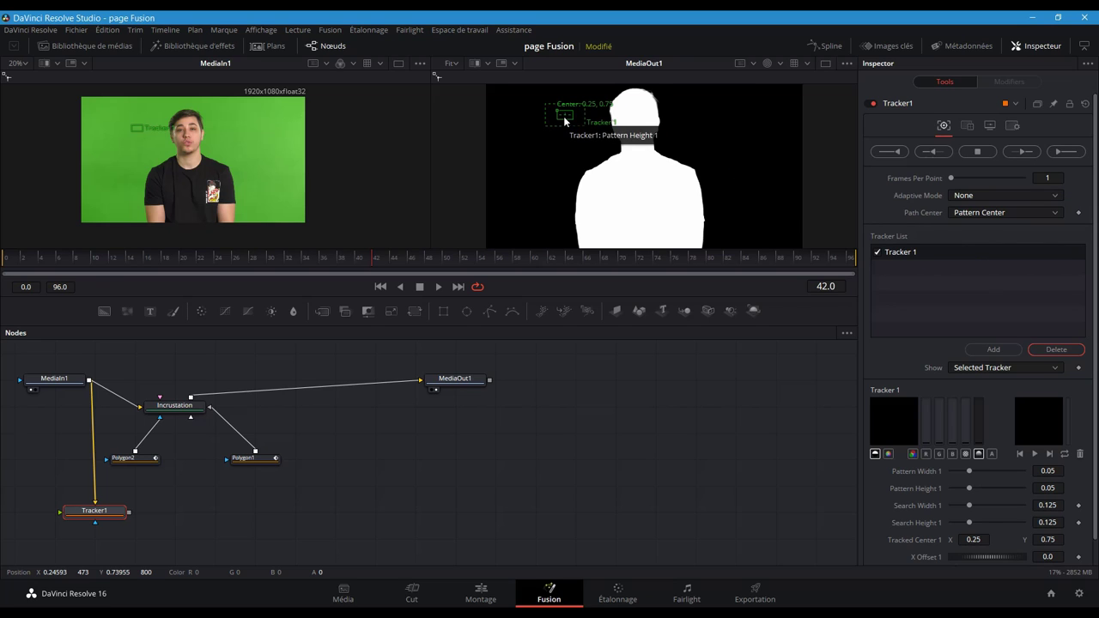
pyautogui.click(780, 64)
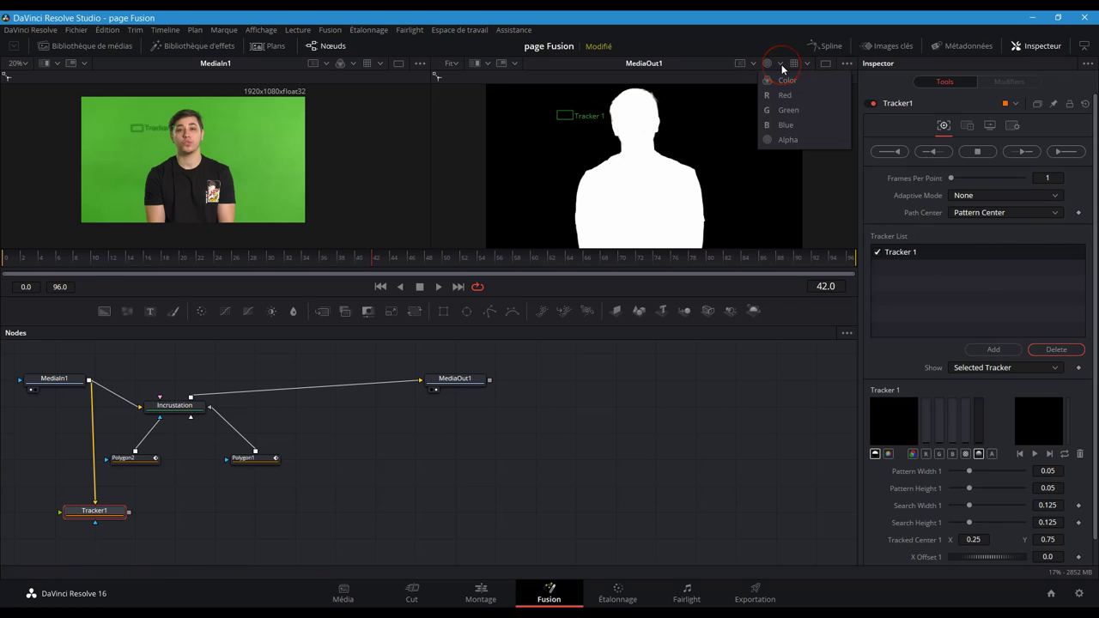
pyautogui.click(785, 80)
# Step: Position Tracker 1's pattern box over the lower-left corner of the shirt logo
pyautogui.moveTo(557, 114); pyautogui.dragTo(657, 214)
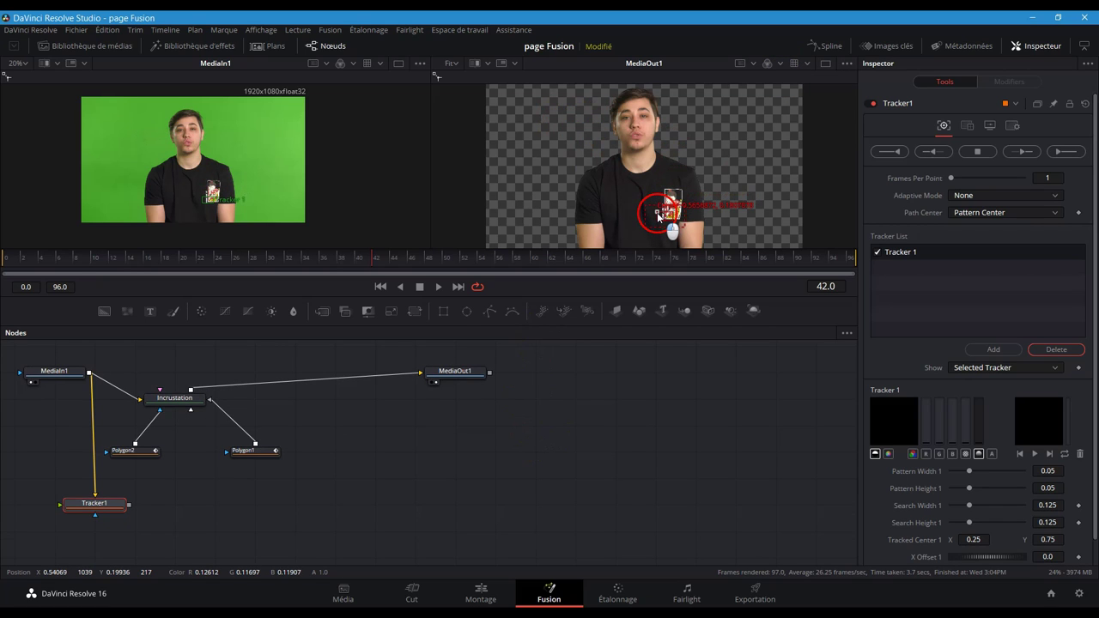
pyautogui.scroll(6, 657, 212)
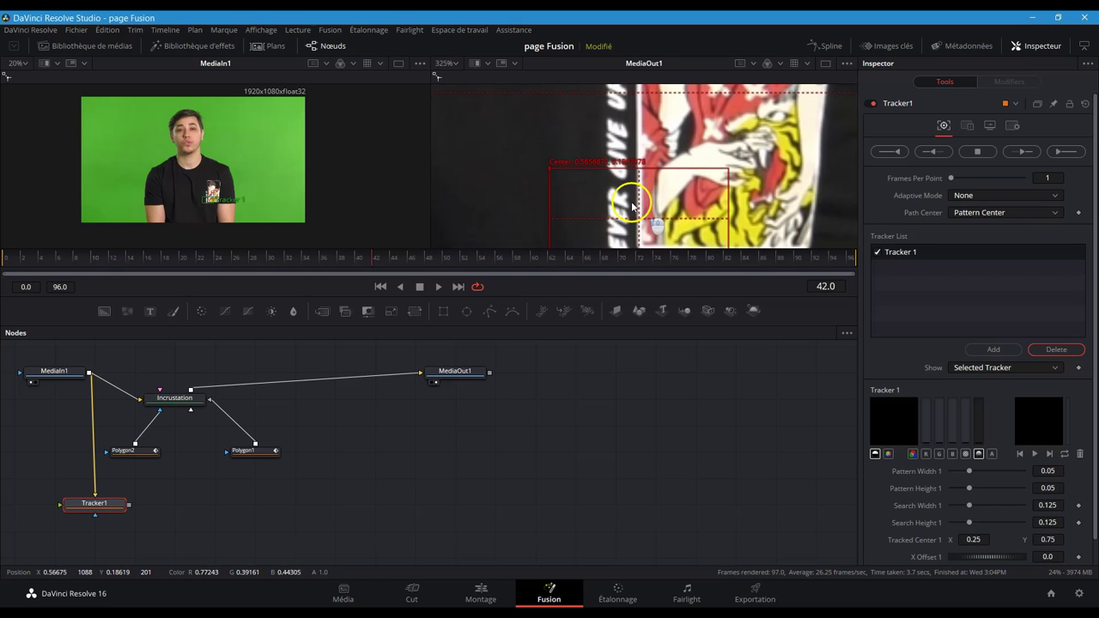
pyautogui.moveTo(643, 194); pyautogui.dragTo(639, 156)
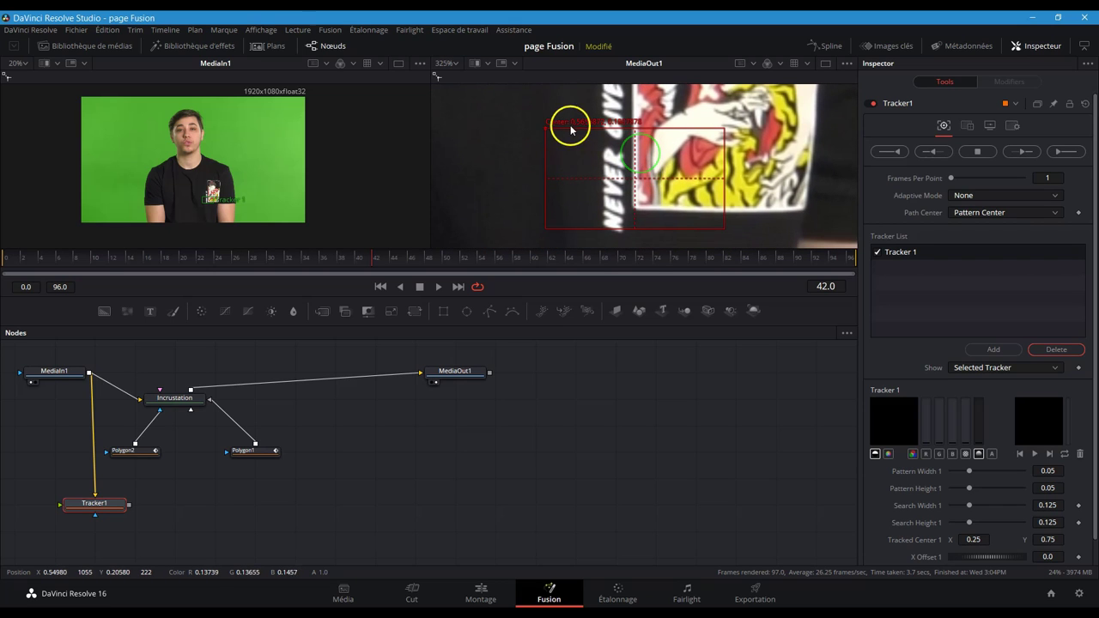
pyautogui.moveTo(545, 128); pyautogui.dragTo(546, 156)
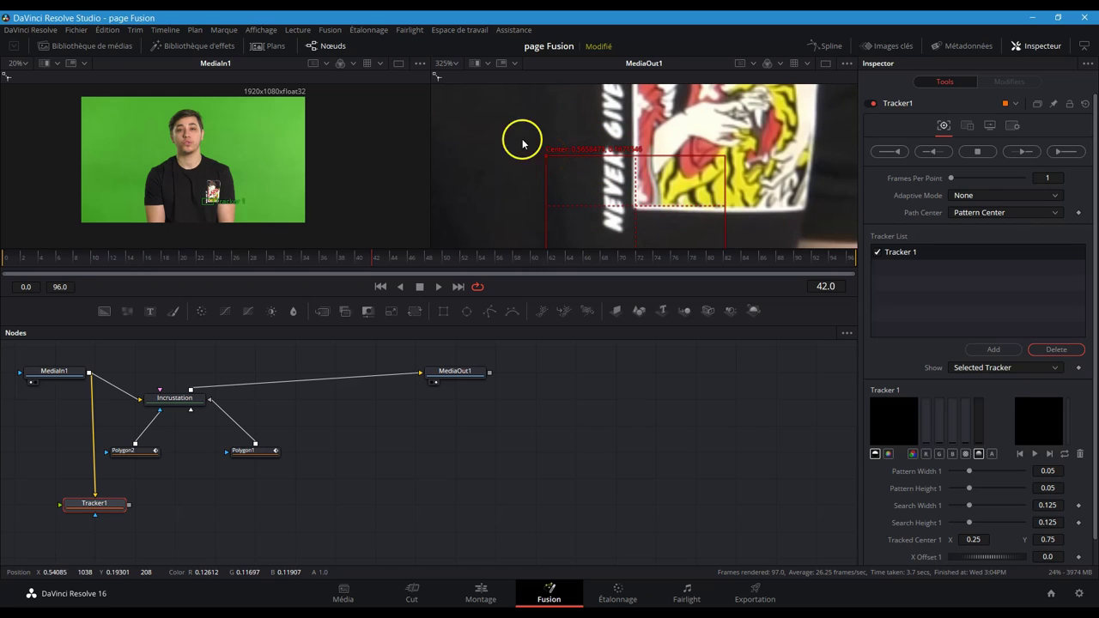
pyautogui.click(454, 63)
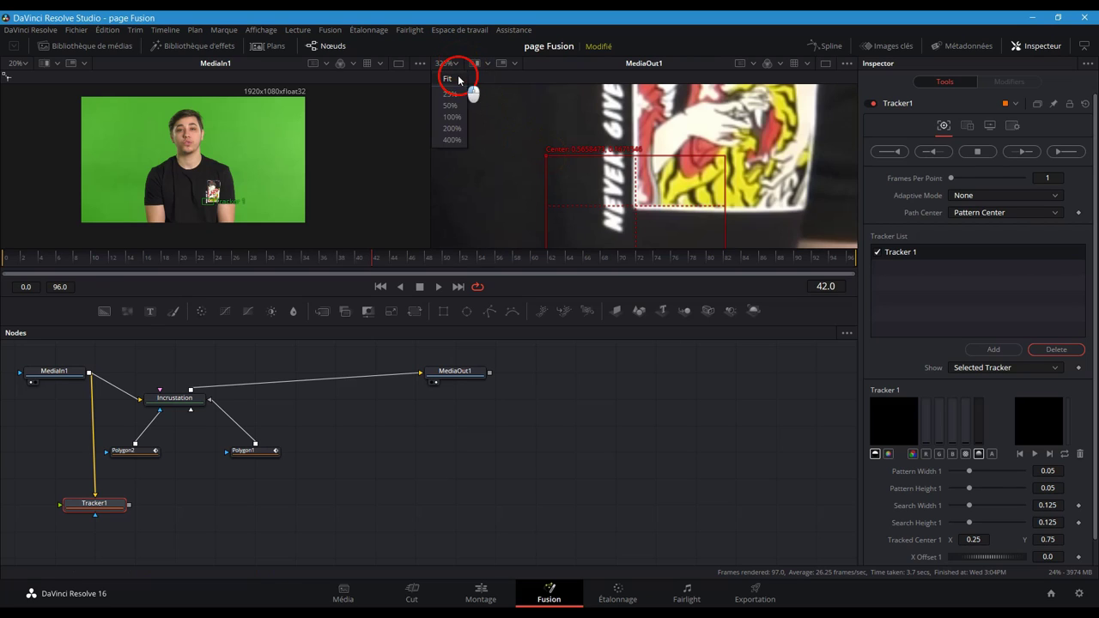
pyautogui.click(458, 79)
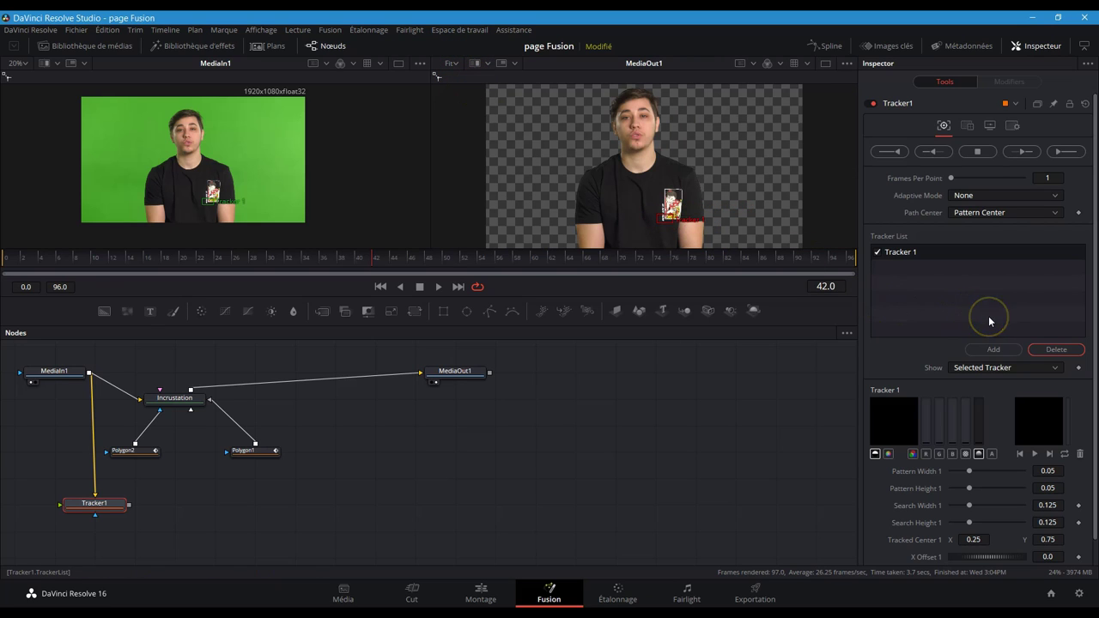
pyautogui.click(994, 349)
pyautogui.click(993, 350)
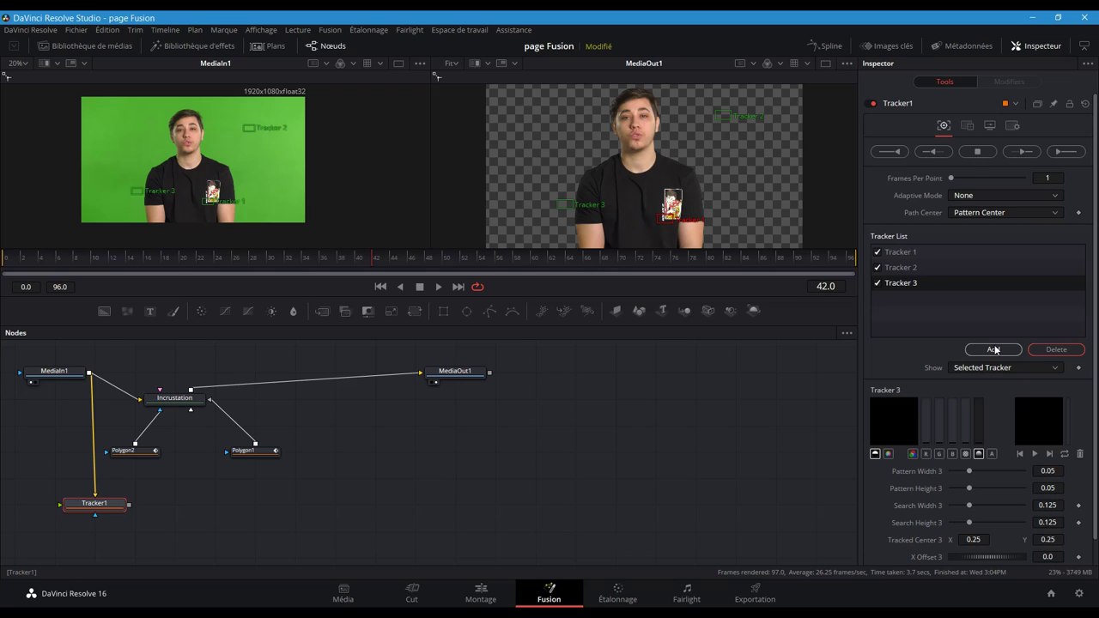
pyautogui.click(1052, 350)
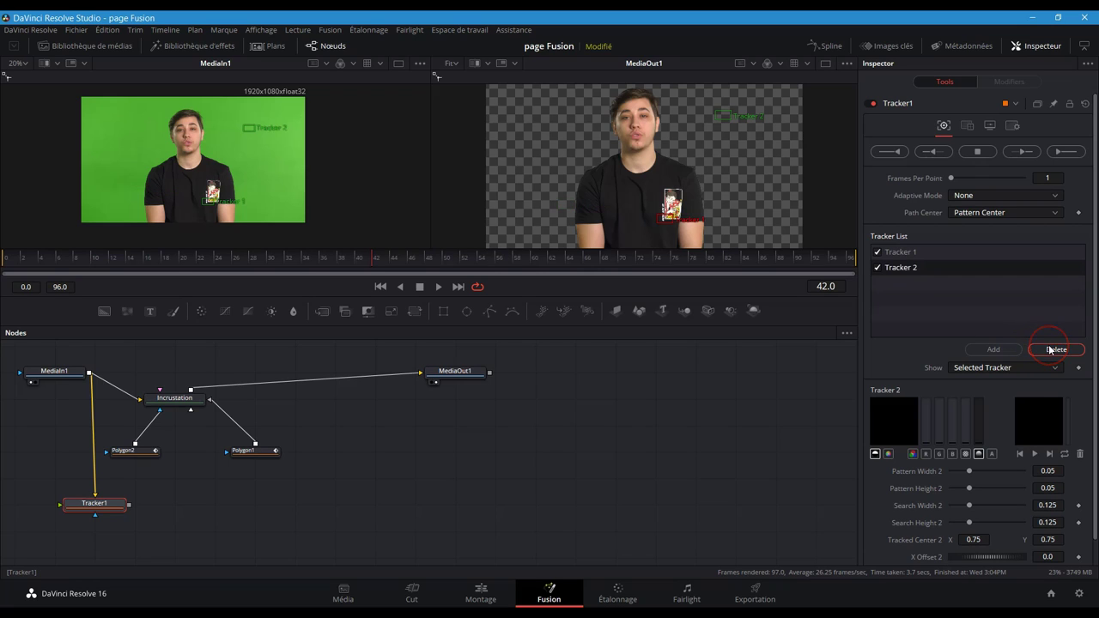
pyautogui.click(1052, 349)
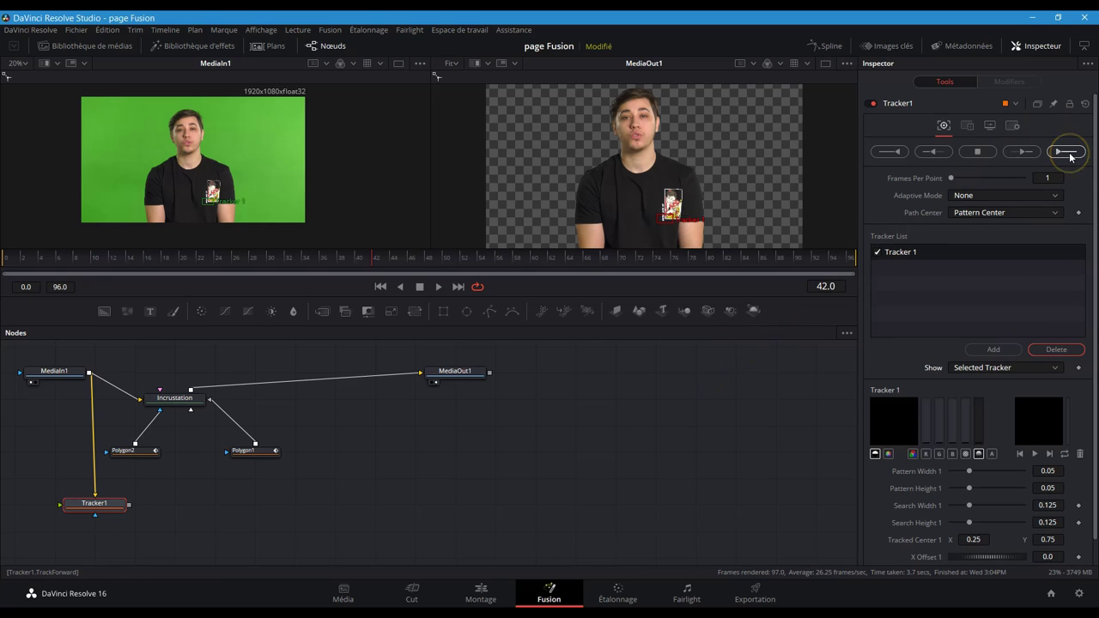
# Step: Track the logo corner forward from frame 0 to the end of the clip and dismiss the render message
pyautogui.click(1023, 151)
pyautogui.click(934, 151)
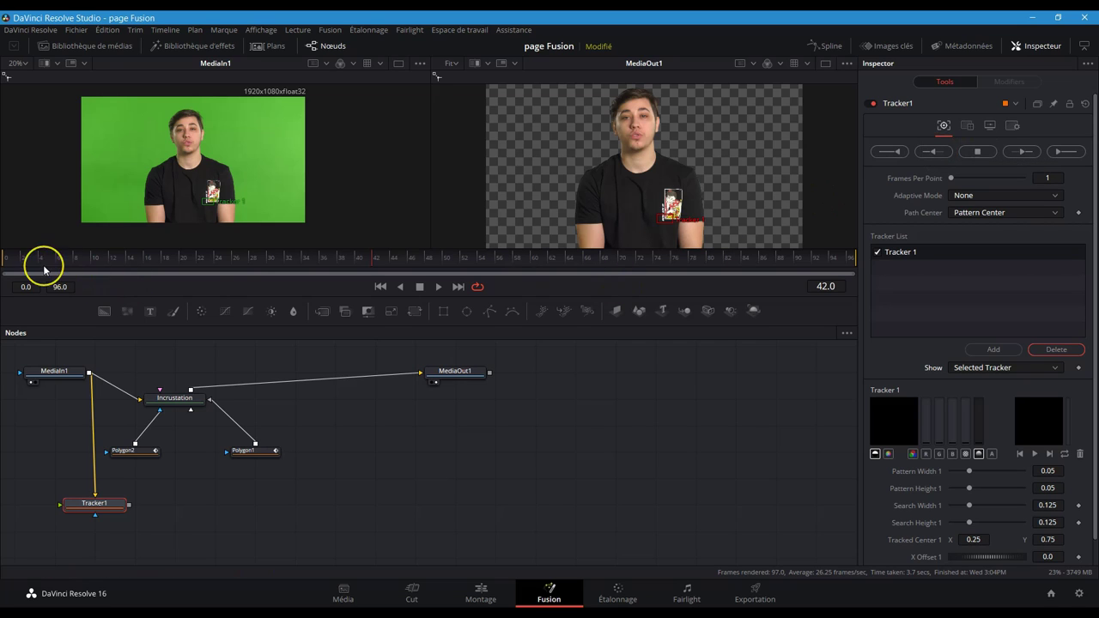
pyautogui.click(3, 266)
pyautogui.click(29, 286)
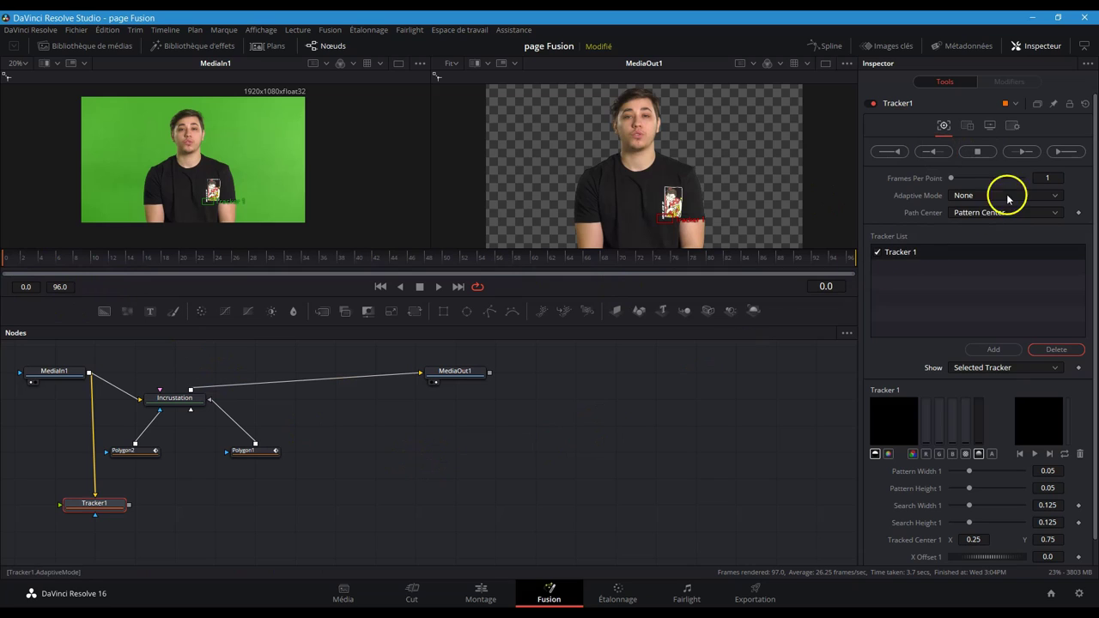
pyautogui.click(1061, 154)
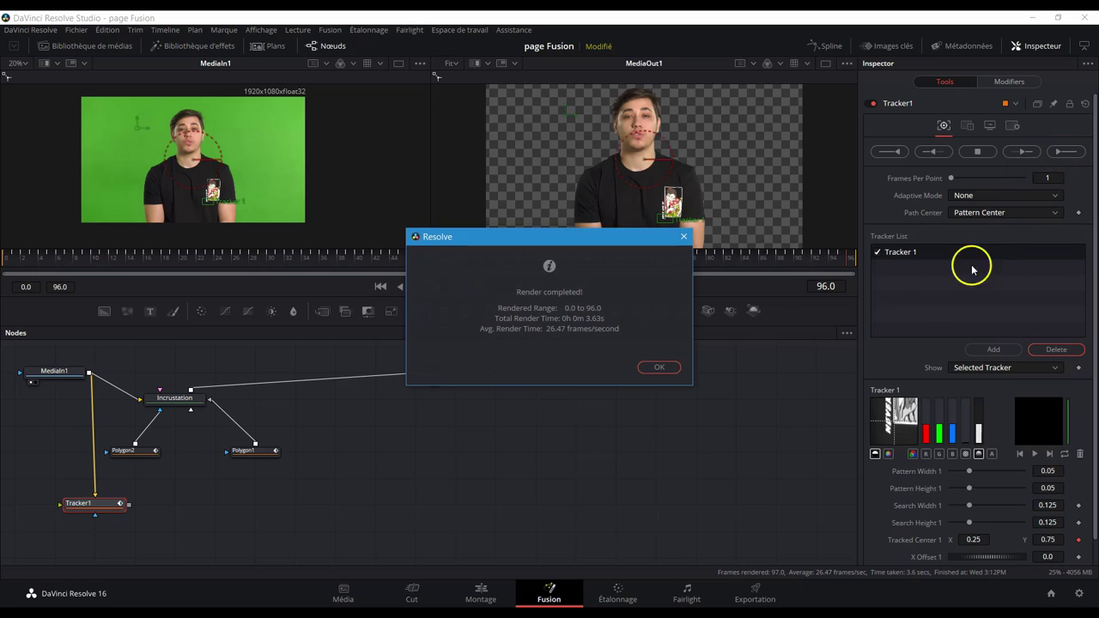
pyautogui.click(658, 367)
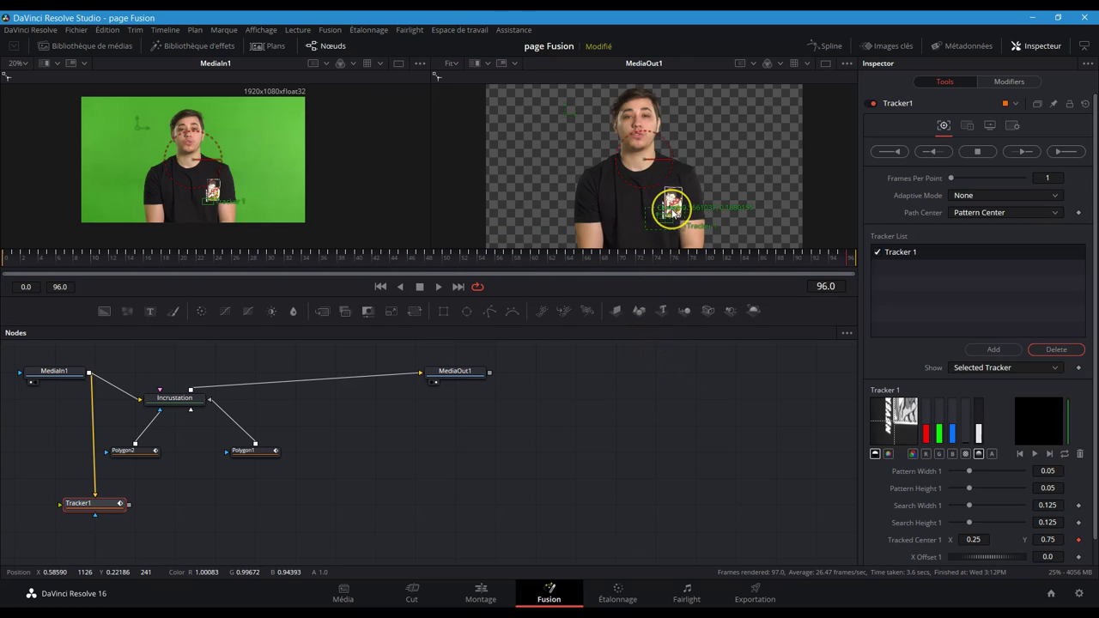
# Step: Inspect the tracked path around the logo's corner up close and return the playhead to frame 0
pyautogui.scroll(3, 675, 223)
pyautogui.scroll(8, 675, 222)
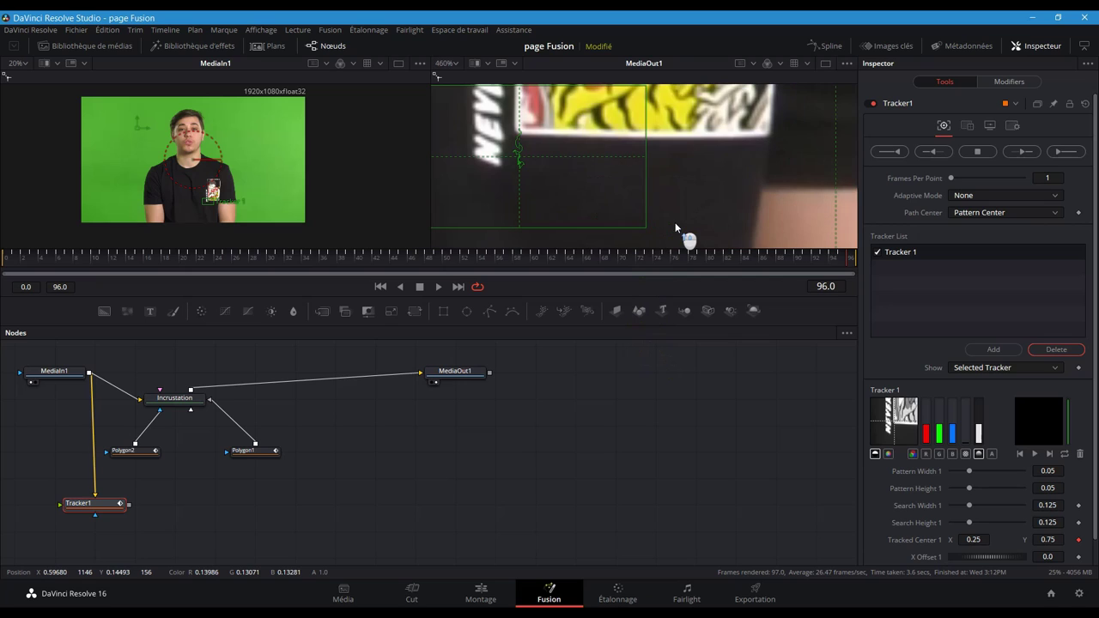
pyautogui.click(521, 165)
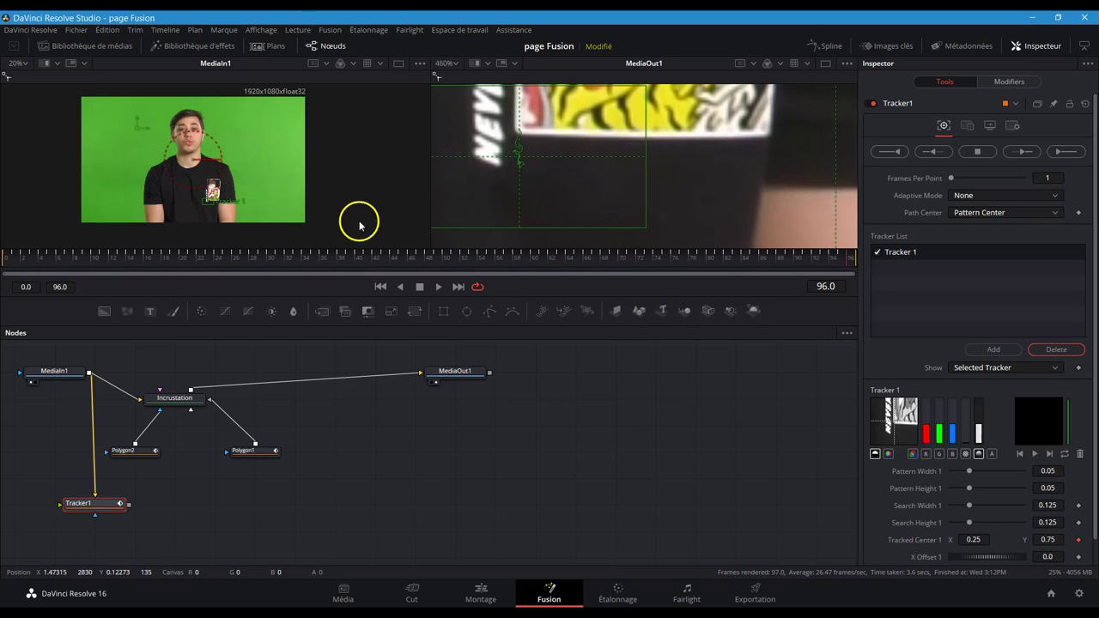
pyautogui.moveTo(17, 266)
pyautogui.mouseDown()
pyautogui.moveTo(844, 283)
pyautogui.moveTo(10, 284)
pyautogui.mouseUp()
pyautogui.click(447, 63)
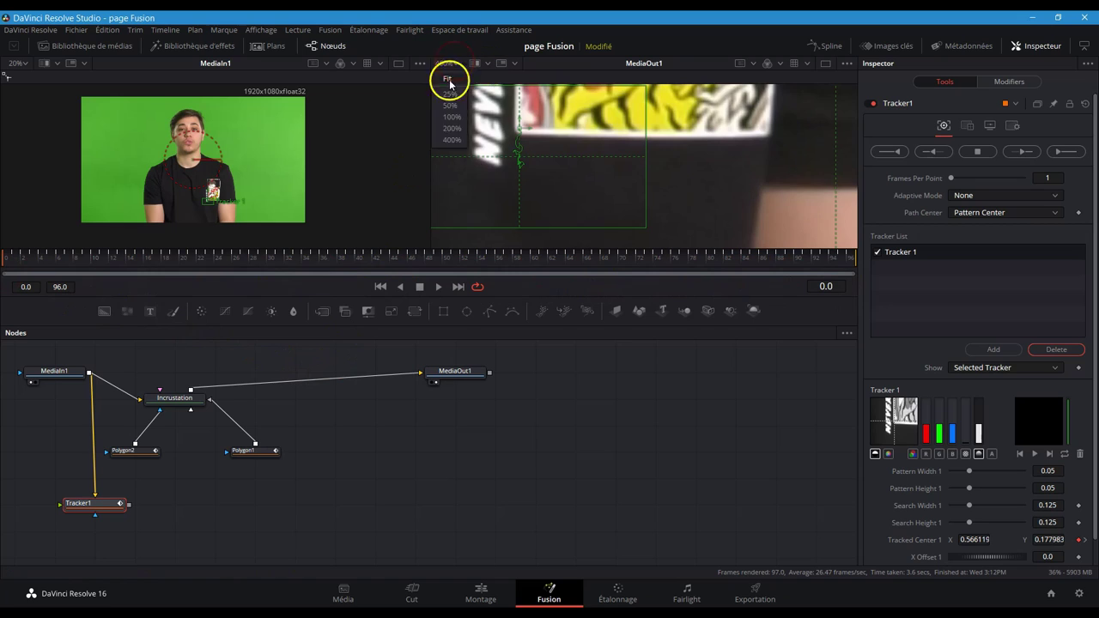
pyautogui.click(449, 78)
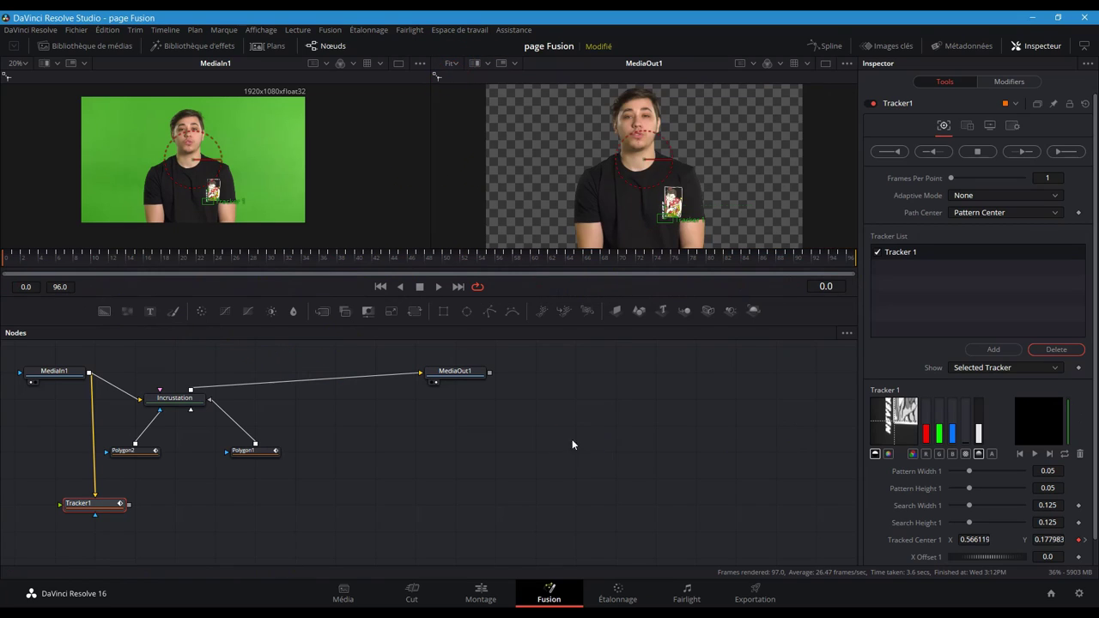
# Step: Set Tracker1's operation to Match Move with FG only merging, and reroute Polygon2 from the Incrustation node into Tracker1's foreground
pyautogui.click(967, 126)
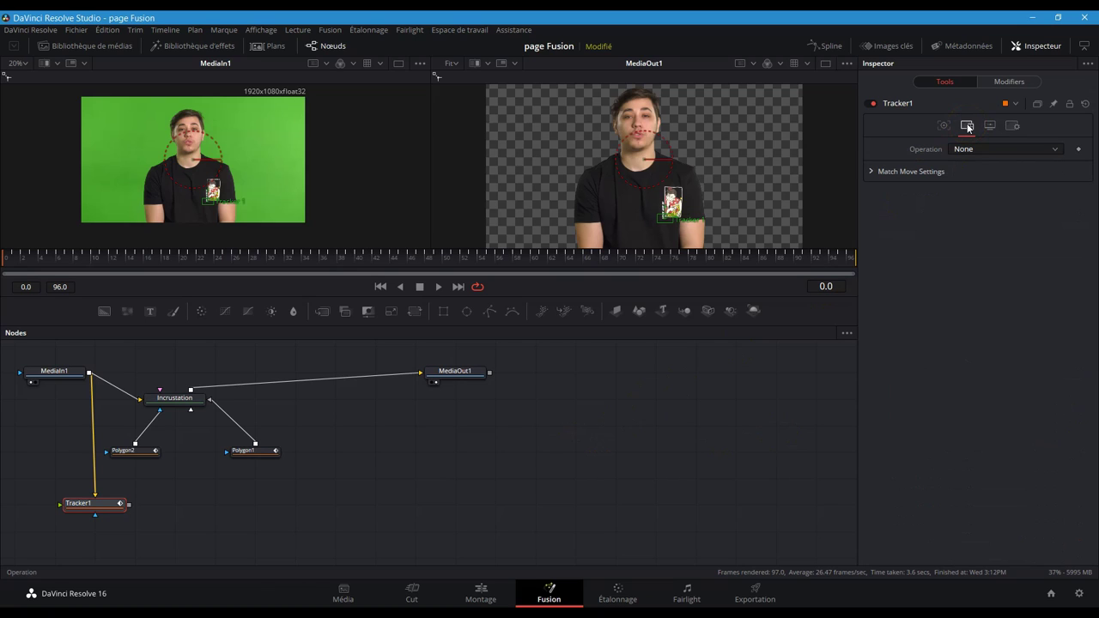
pyautogui.click(987, 148)
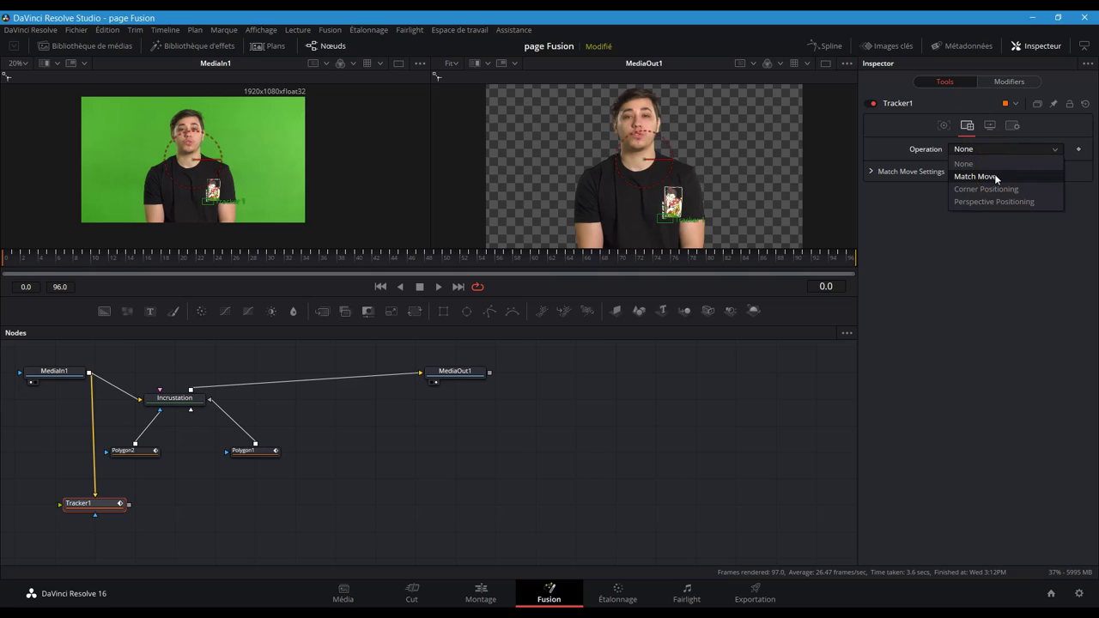
pyautogui.click(994, 176)
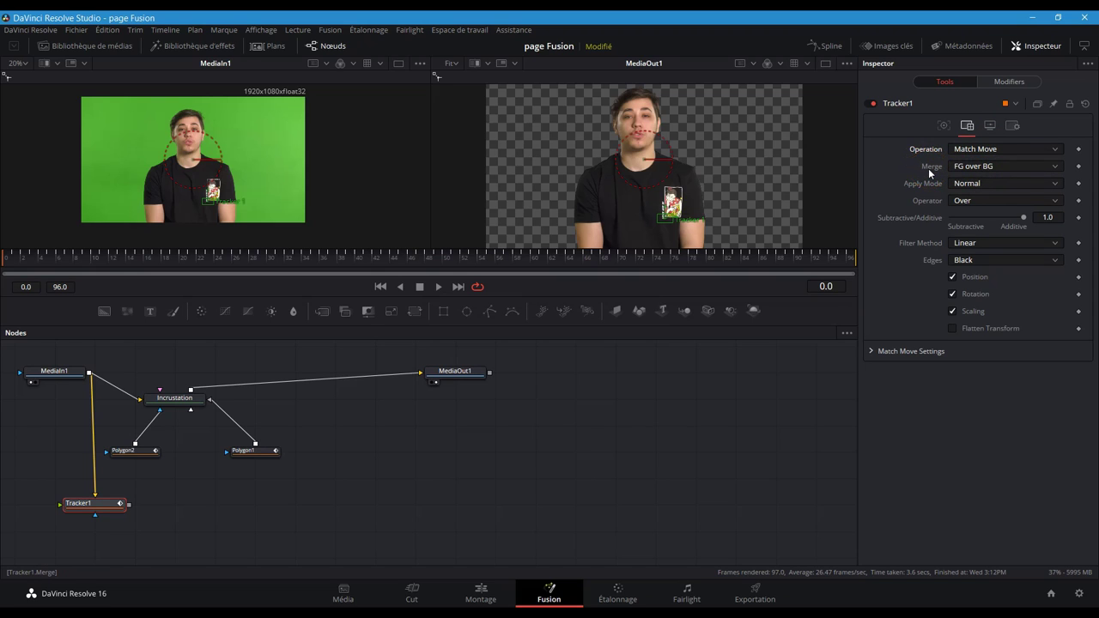
pyautogui.click(970, 169)
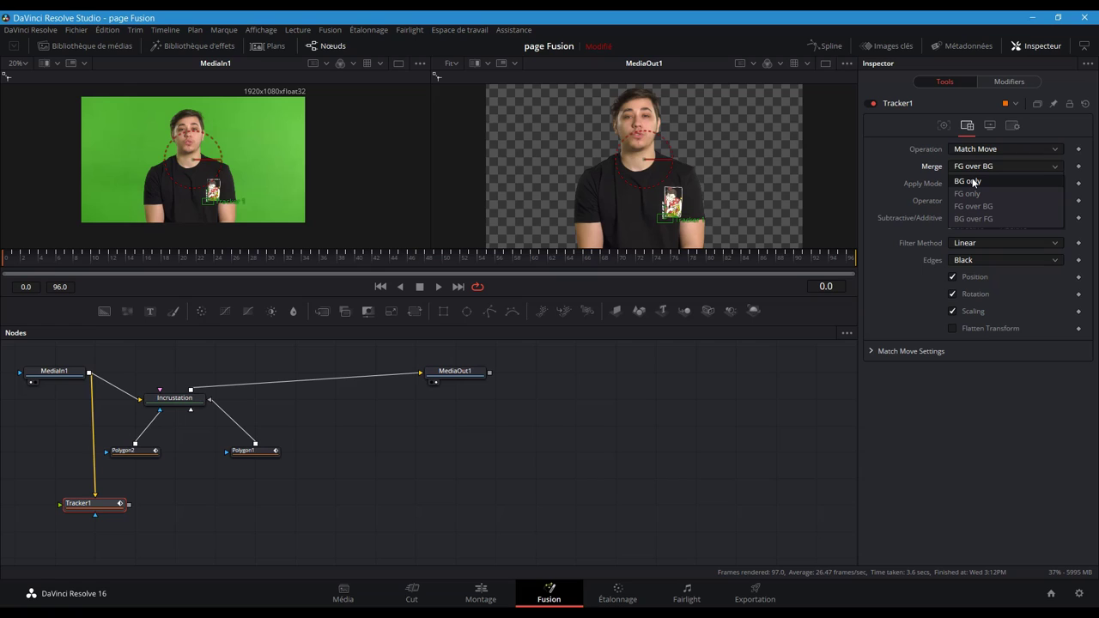
pyautogui.click(969, 194)
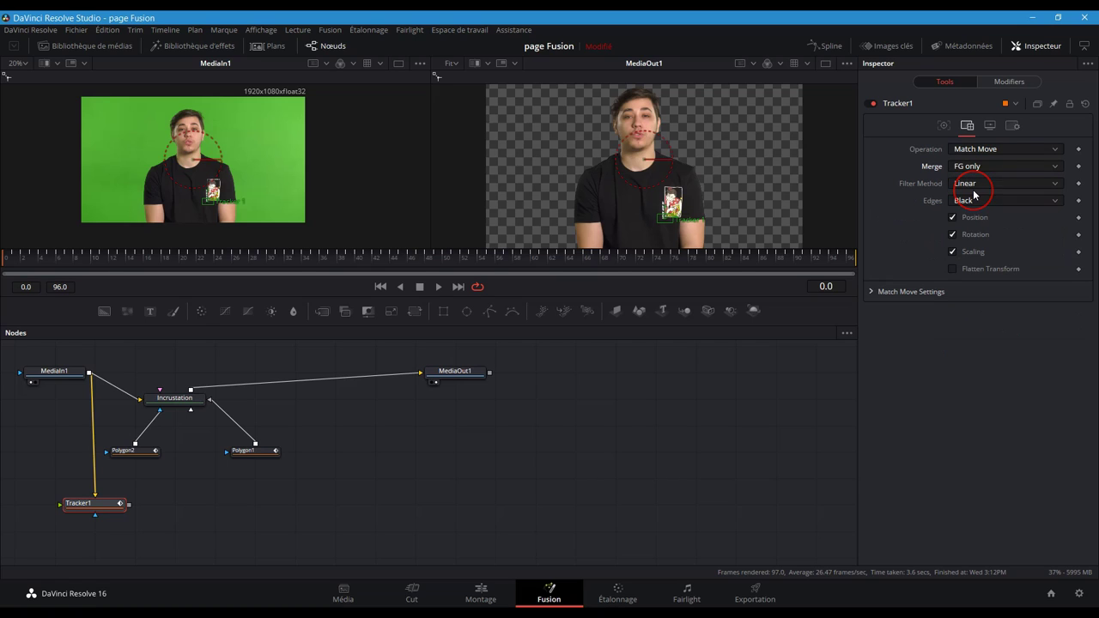
pyautogui.moveTo(141, 432); pyautogui.dragTo(60, 507)
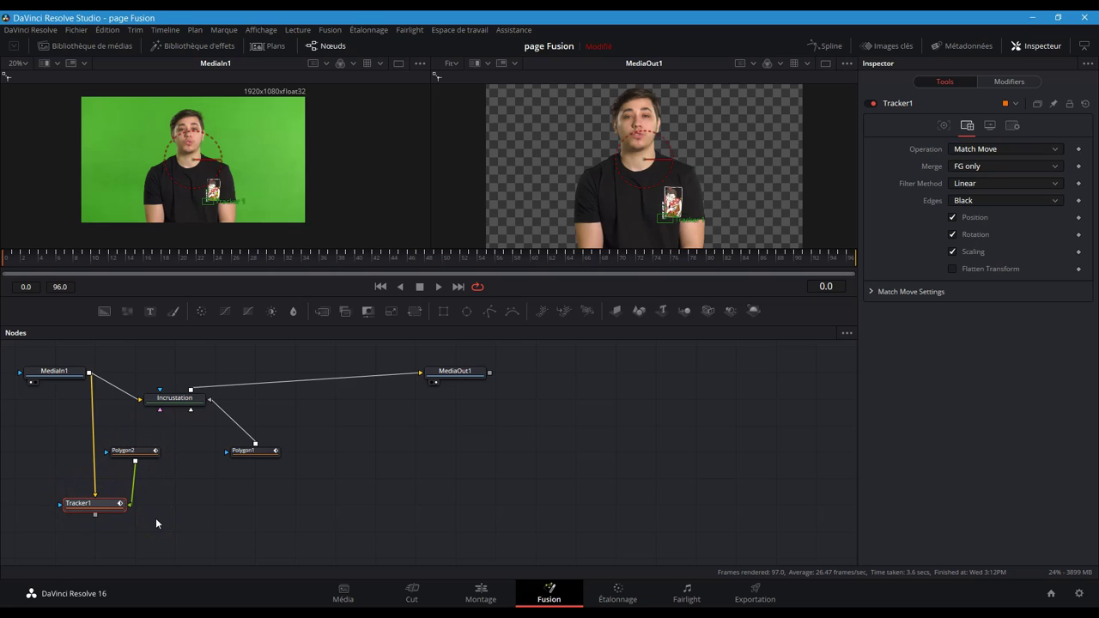
# Step: Display Tracker1 in the first viewer and scrub the opening frames to examine how the polygon mask follows the logo
pyautogui.press('1')
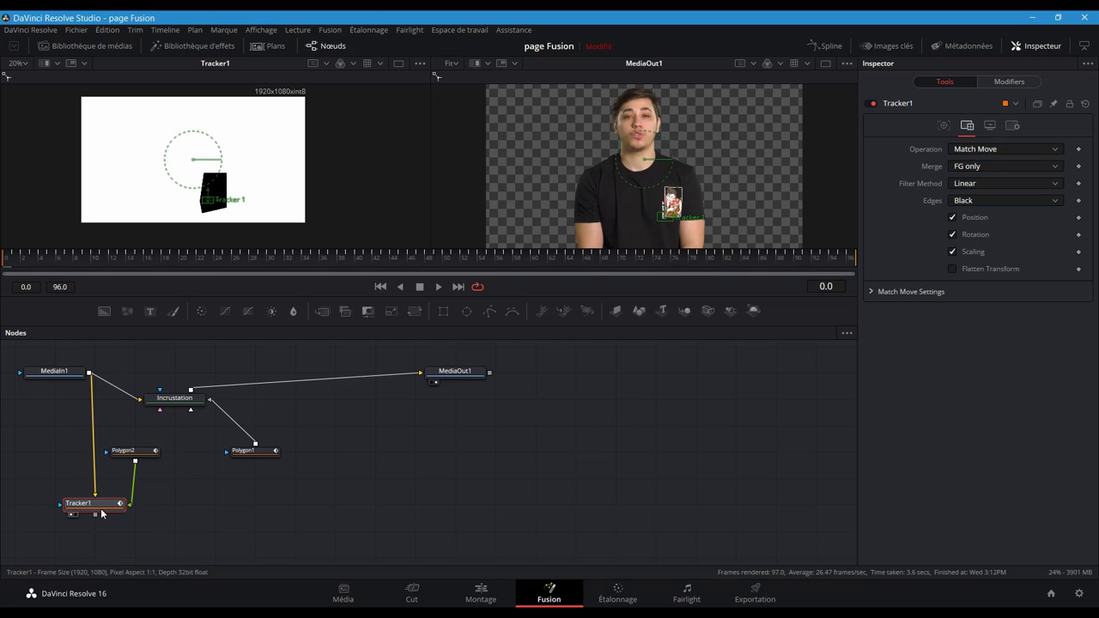
pyautogui.click(97, 506)
pyautogui.click(24, 259)
pyautogui.moveTo(24, 261)
pyautogui.mouseDown()
pyautogui.moveTo(515, 262)
pyautogui.moveTo(86, 238)
pyautogui.moveTo(487, 270)
pyautogui.moveTo(91, 287)
pyautogui.moveTo(847, 285)
pyautogui.moveTo(3, 279)
pyautogui.mouseUp()
pyautogui.scroll(1, 84, 248)
pyautogui.click(54, 320)
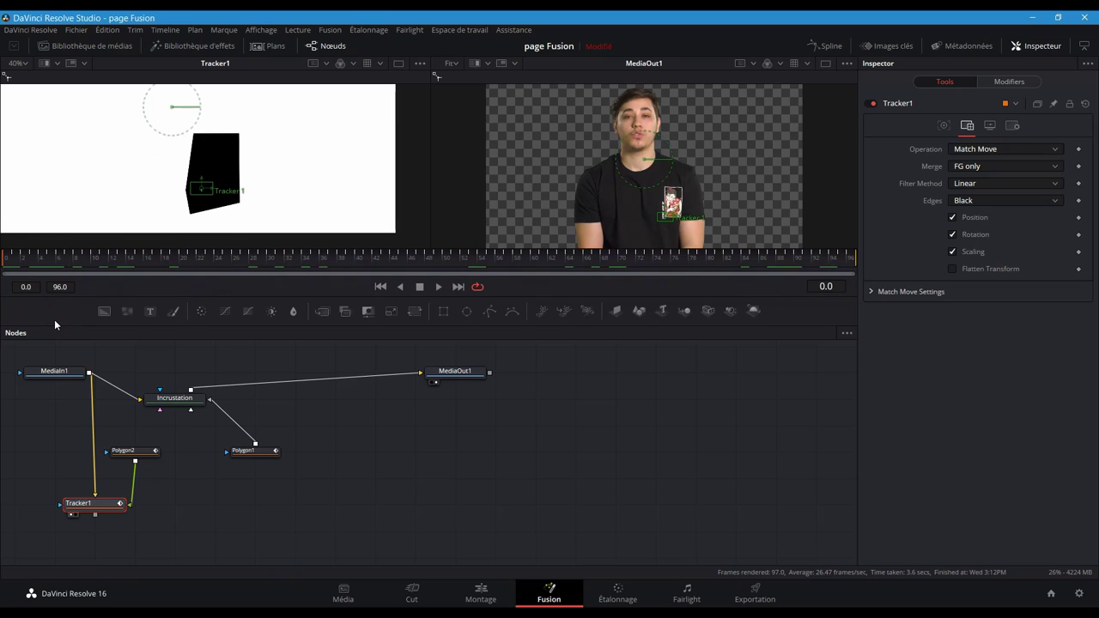
# Step: Connect Tracker1's output to the Incrustation node's mask input and place Polygon2 beside the tracker
pyautogui.click(96, 515)
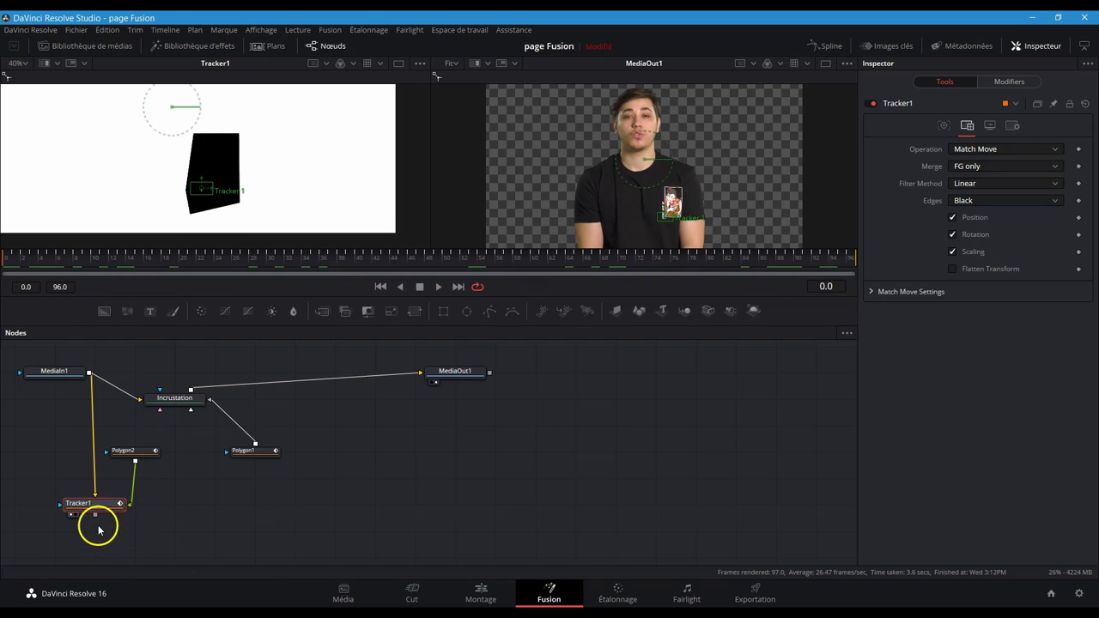
pyautogui.moveTo(96, 515); pyautogui.dragTo(160, 393)
pyautogui.moveTo(129, 450); pyautogui.dragTo(227, 513)
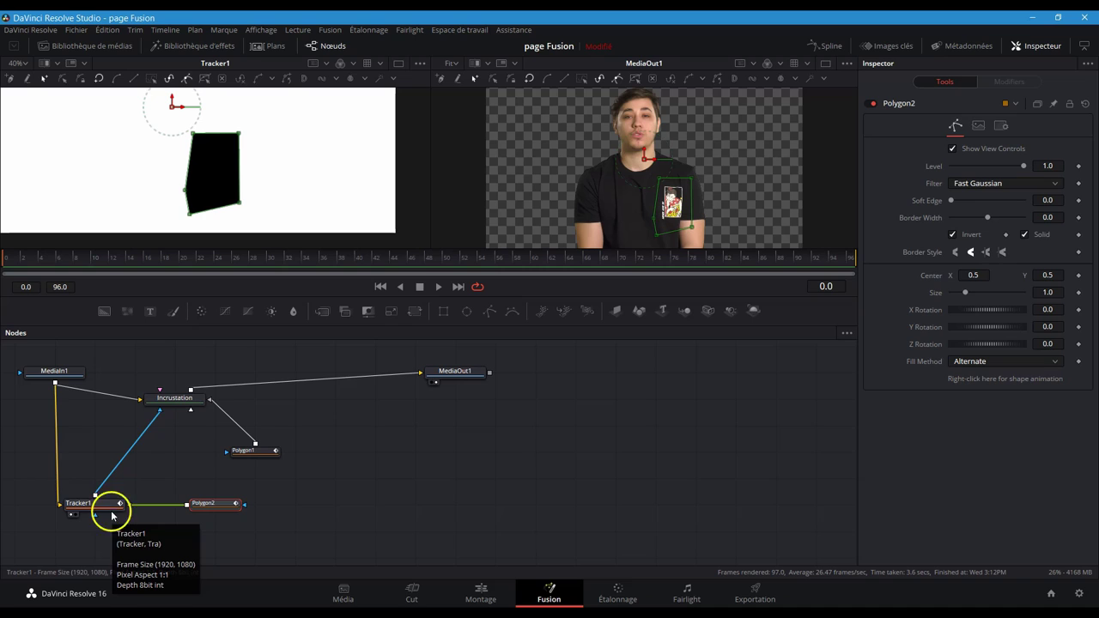
pyautogui.click(156, 415)
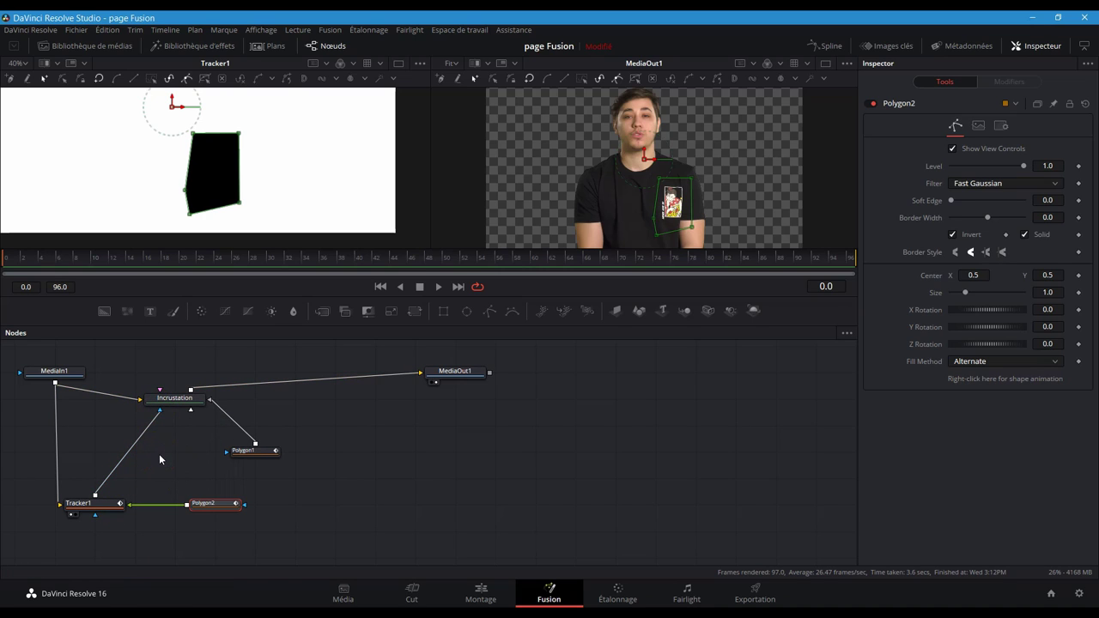
# Step: Delete the Tracker1 node and reconnect Polygon2 directly to the Incrustation node's mask input
pyautogui.click(131, 498)
pyautogui.press('Delete')
pyautogui.moveTo(172, 495); pyautogui.dragTo(106, 460)
pyautogui.click(140, 386)
pyautogui.press('Delete')
pyautogui.moveTo(163, 451); pyautogui.dragTo(157, 399)
pyautogui.click(137, 450)
pyautogui.moveTo(138, 453); pyautogui.dragTo(115, 456)
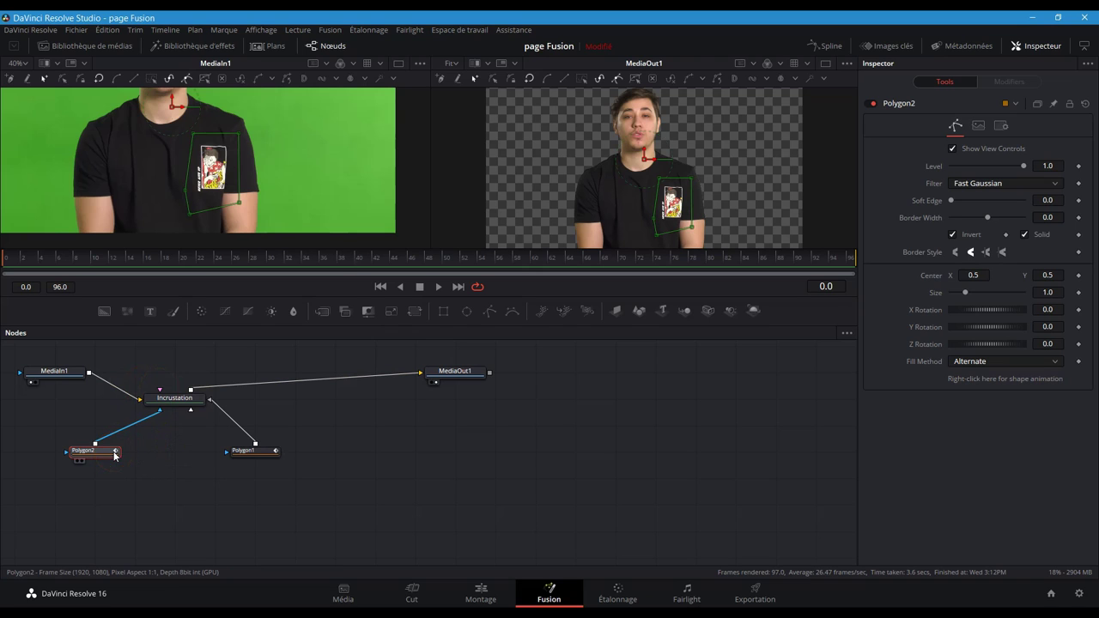
# Step: Display the alpha channel in the second viewer and select the Incrustation node to examine the matte
pyautogui.click(781, 65)
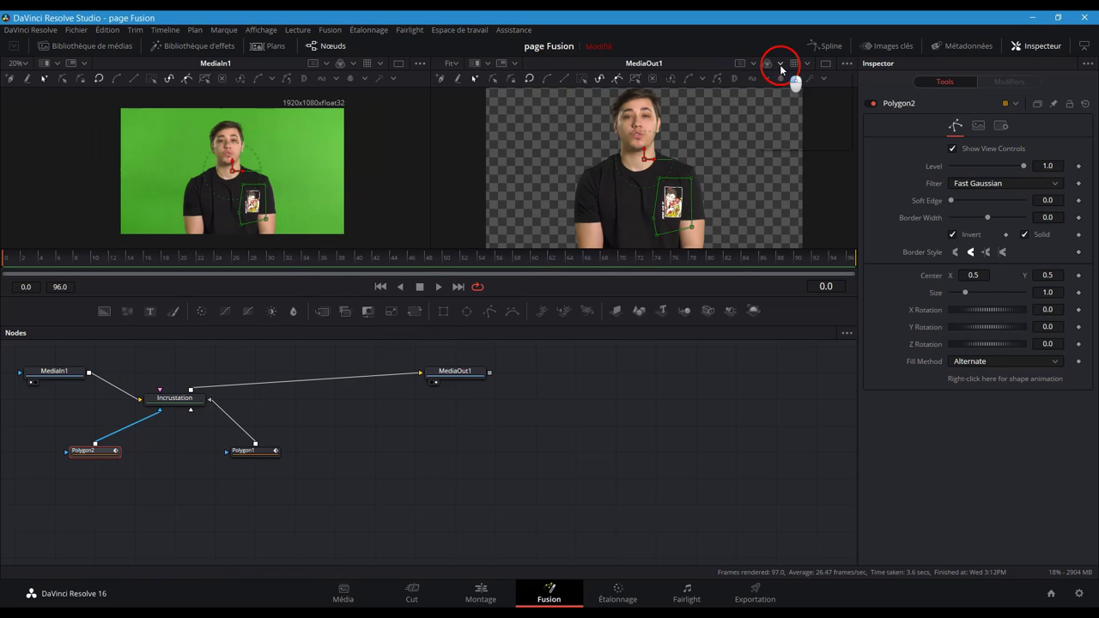
pyautogui.click(788, 138)
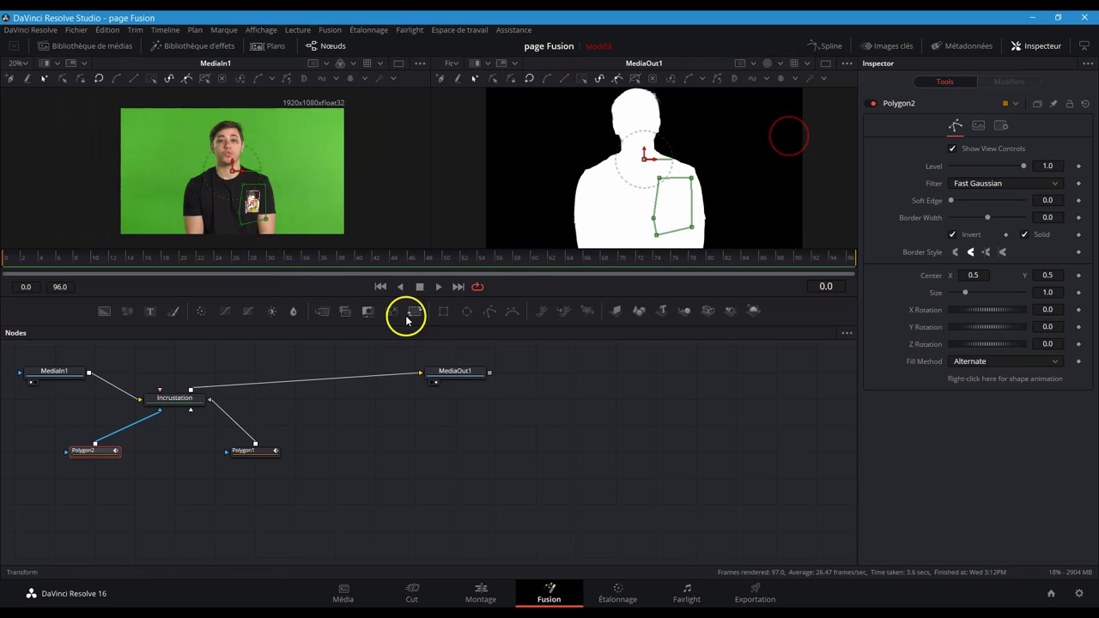
pyautogui.click(168, 395)
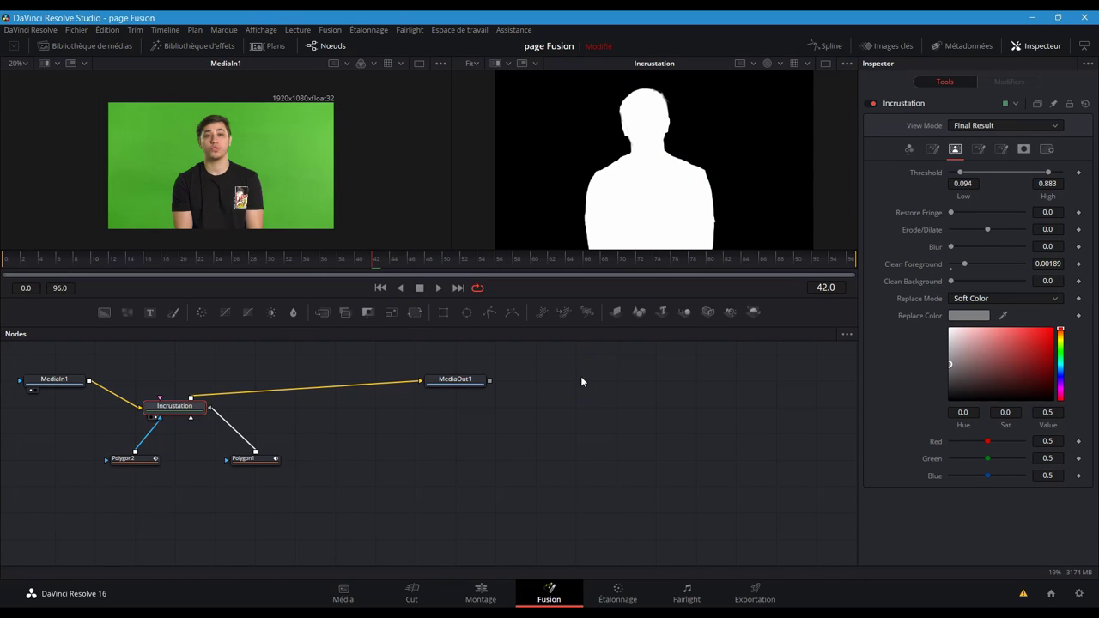
# Step: Add the clip plan 01_00217627.mov from the Rushes bin to the node graph as a background source
pyautogui.click(77, 45)
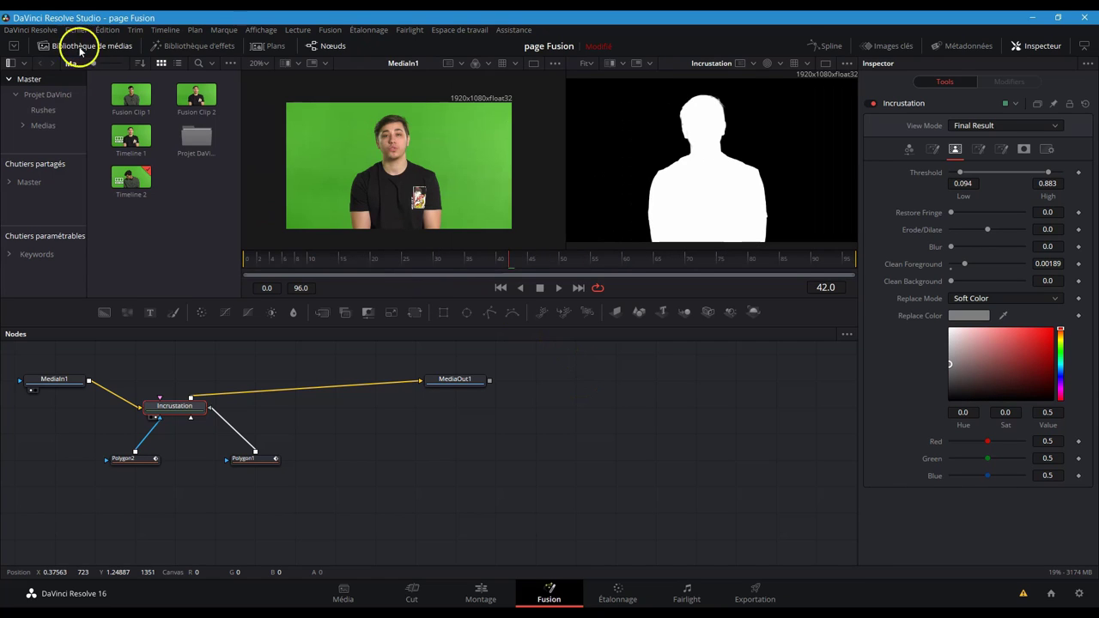
pyautogui.doubleClick(196, 137)
pyautogui.doubleClick(187, 103)
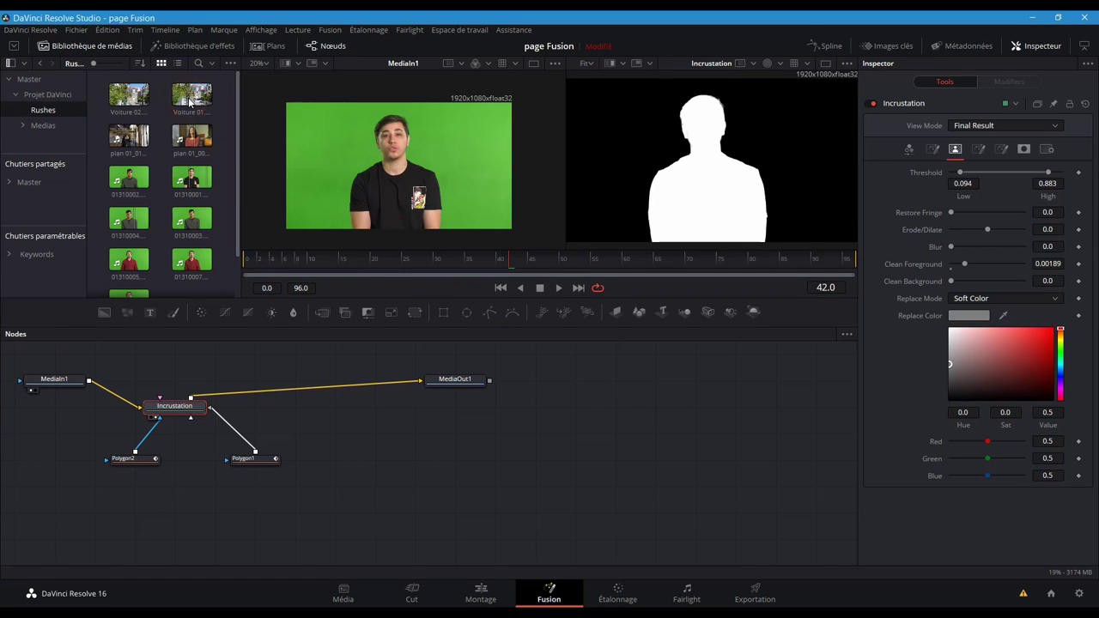
pyautogui.moveTo(192, 138); pyautogui.dragTo(344, 448)
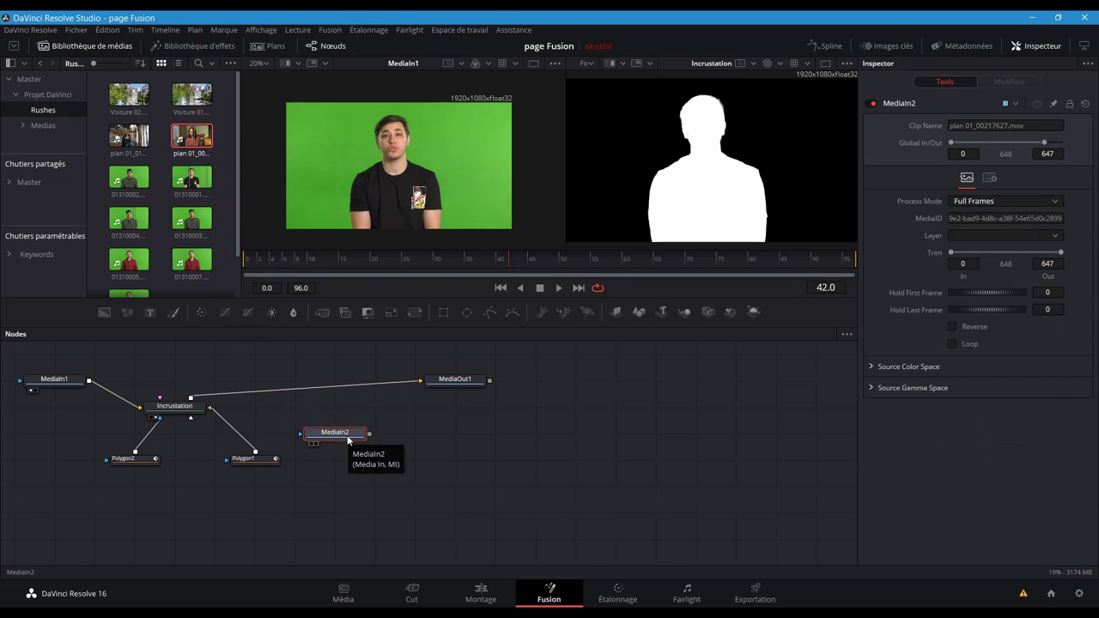
# Step: Join the Incrustation output to MediaIn2 through a new Merge node, with MediaIn2 as background and the key as foreground
pyautogui.click(191, 399)
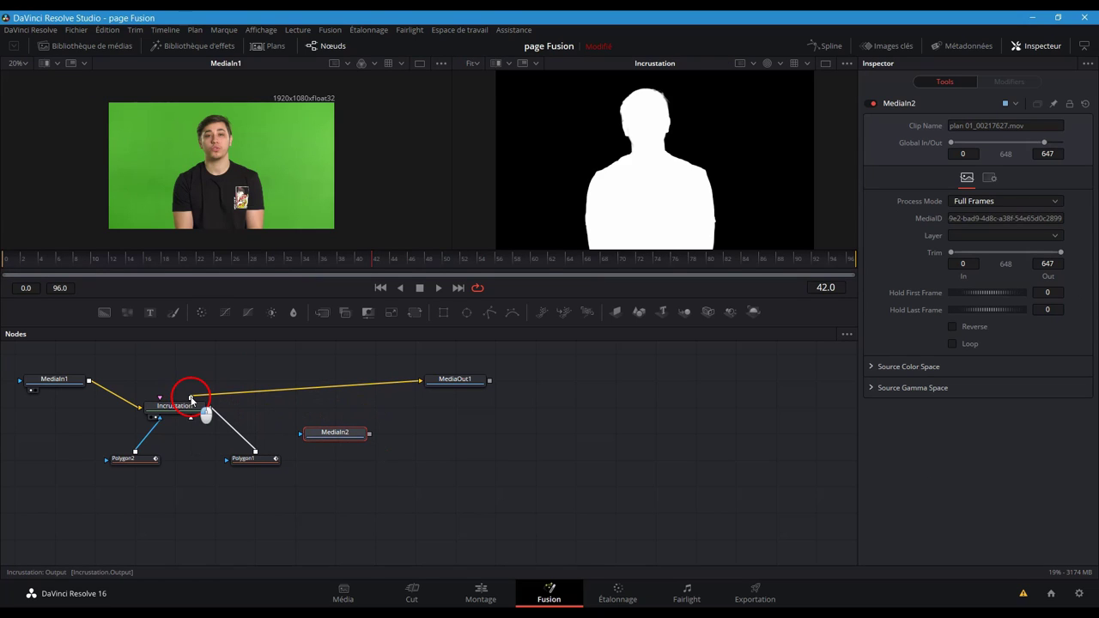
pyautogui.moveTo(191, 400); pyautogui.dragTo(370, 438)
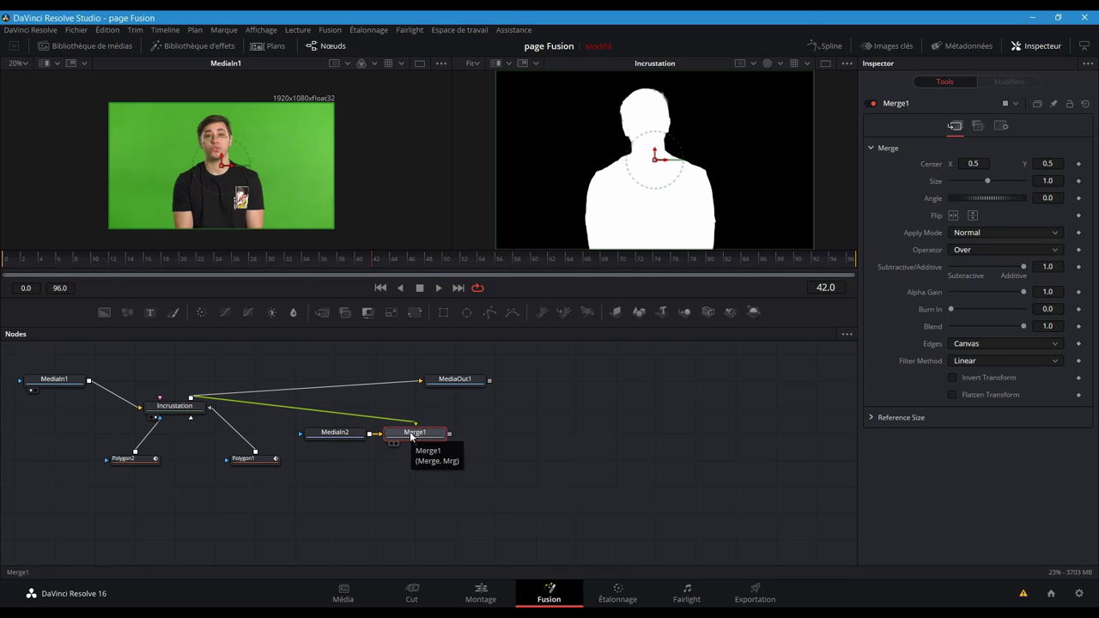
pyautogui.click(411, 435)
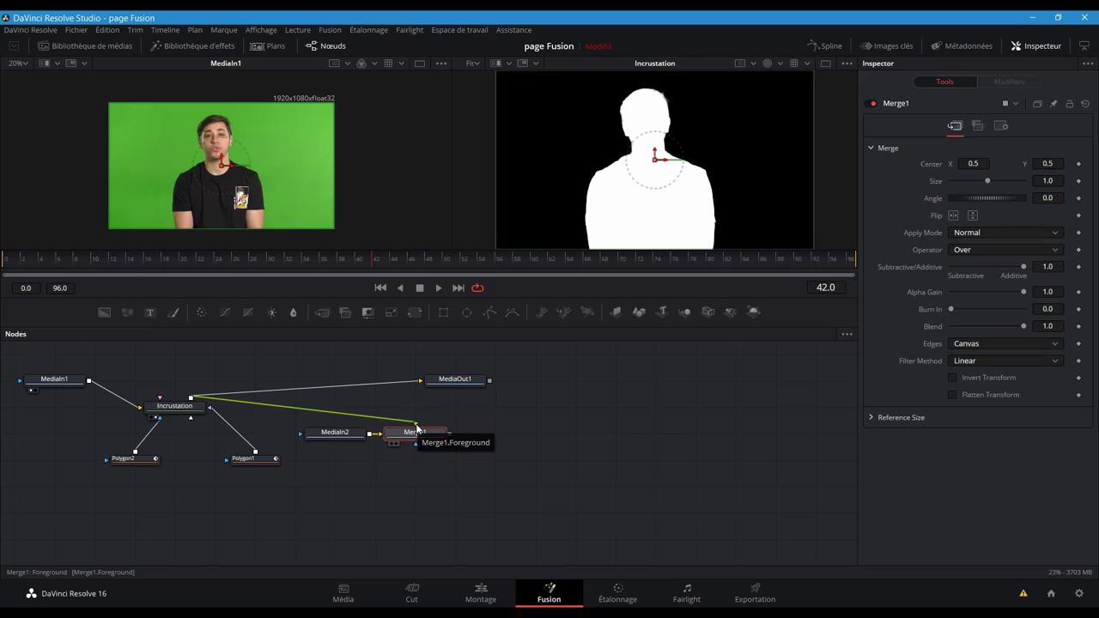
pyautogui.click(416, 426)
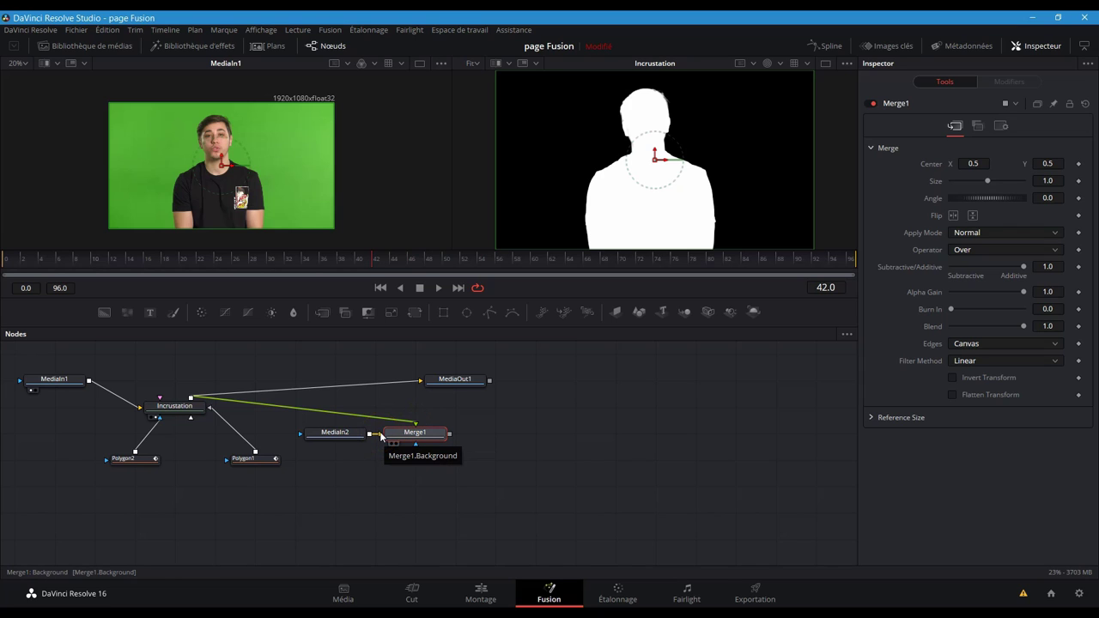
pyautogui.click(442, 435)
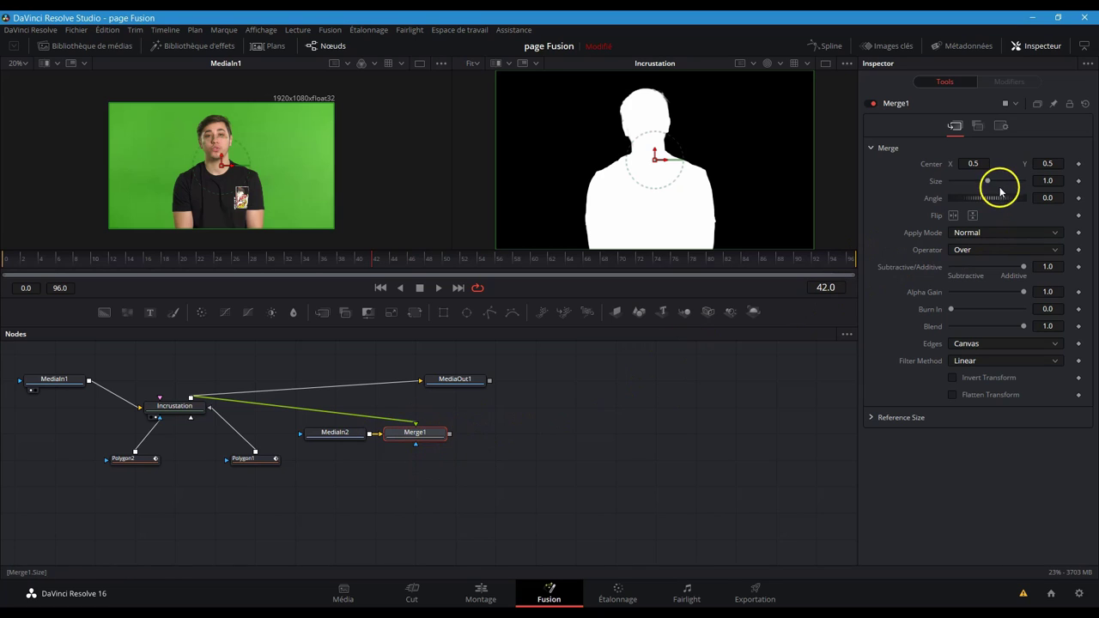
# Step: Keep Merge1's apply mode at Normal and display its result in the second viewer with the Color channels
pyautogui.click(996, 233)
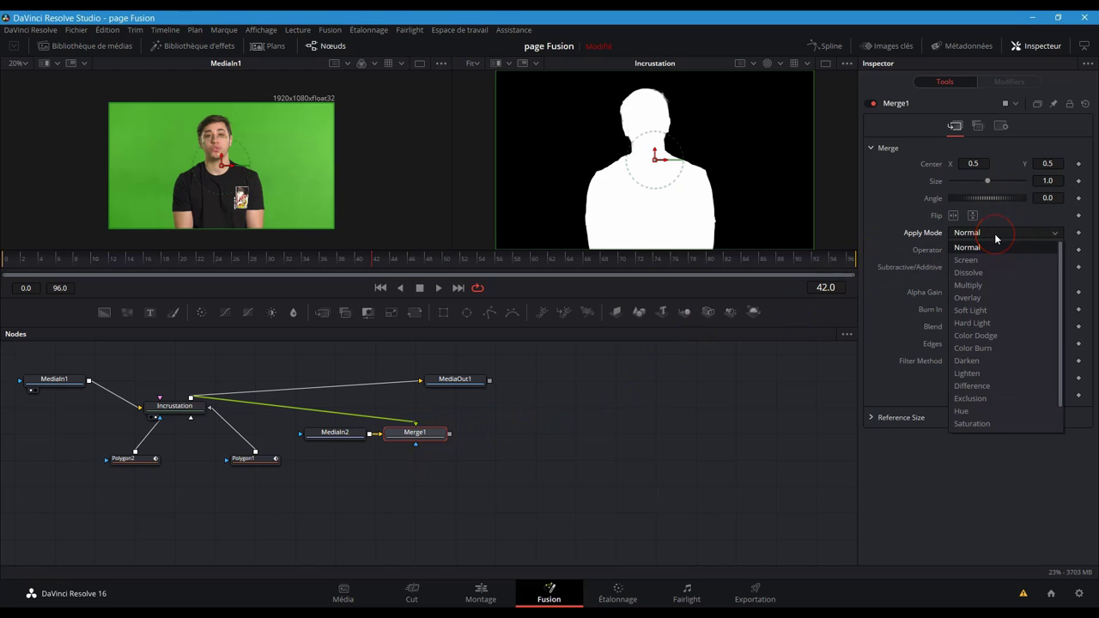
pyautogui.click(983, 247)
pyautogui.click(417, 438)
pyautogui.press('2')
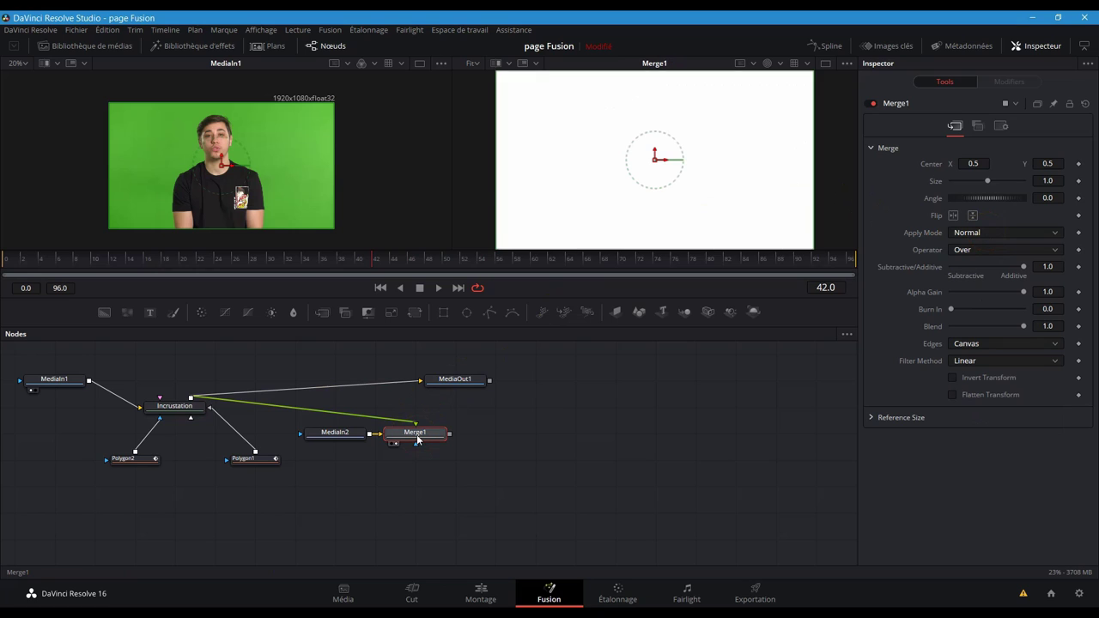
pyautogui.click(778, 65)
pyautogui.click(780, 80)
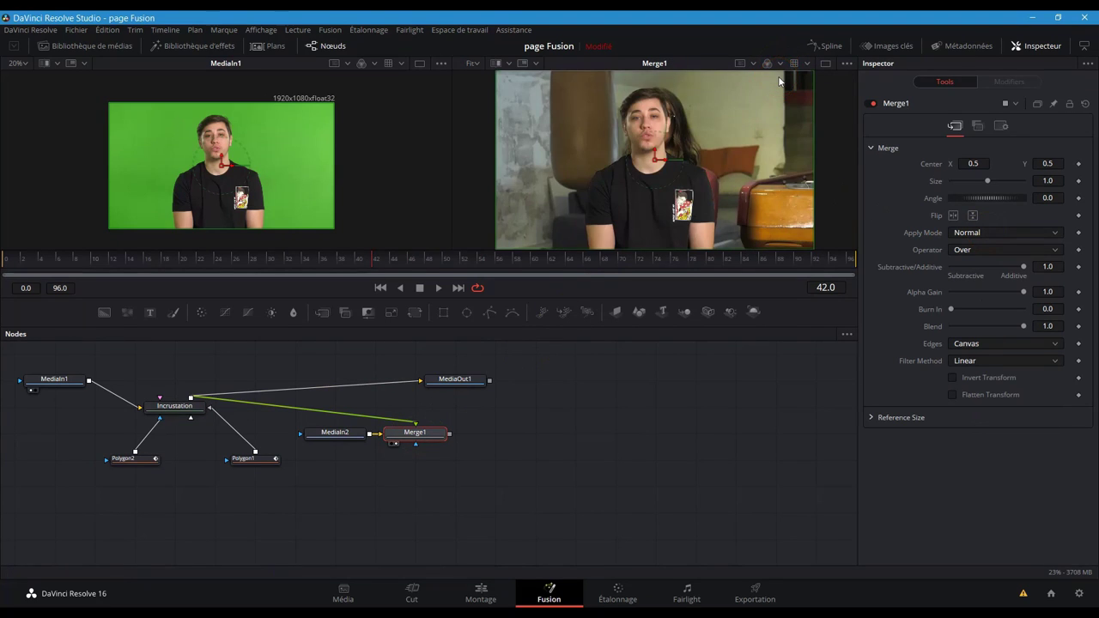
pyautogui.click(471, 451)
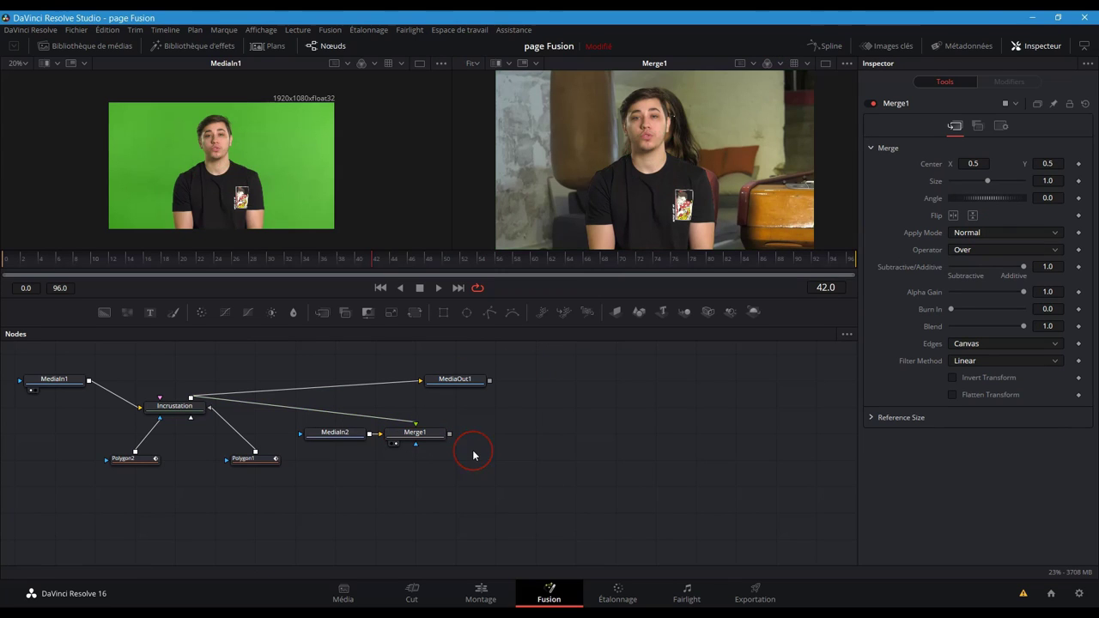
# Step: Add a second Merge node below Merge1, and disconnect Merge1 from its sources and move it aside
pyautogui.click(325, 315)
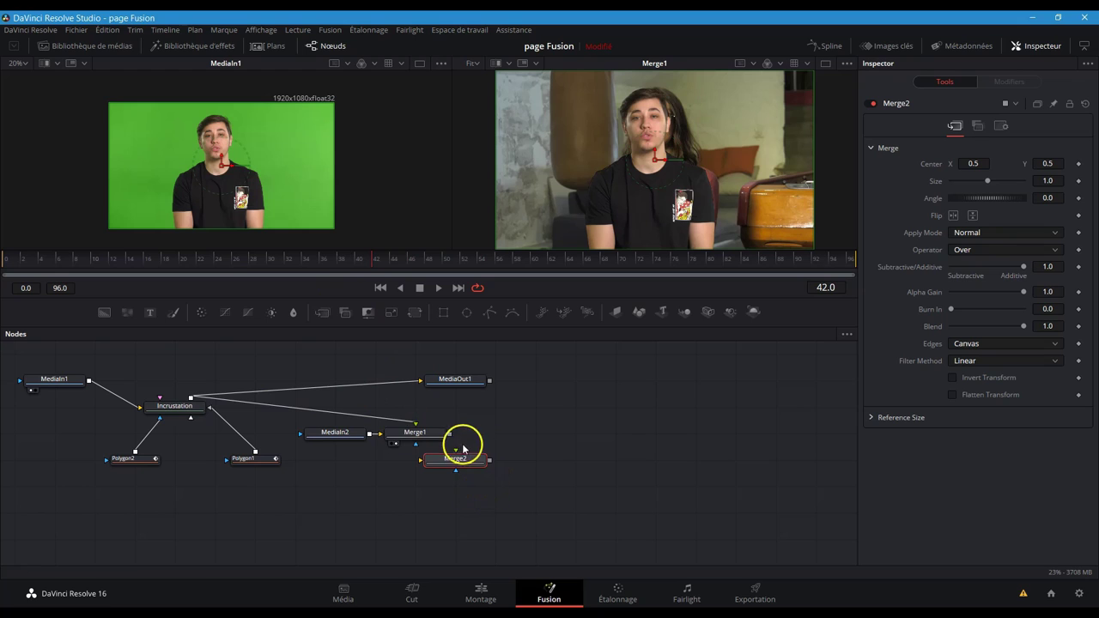
pyautogui.moveTo(459, 460); pyautogui.dragTo(454, 483)
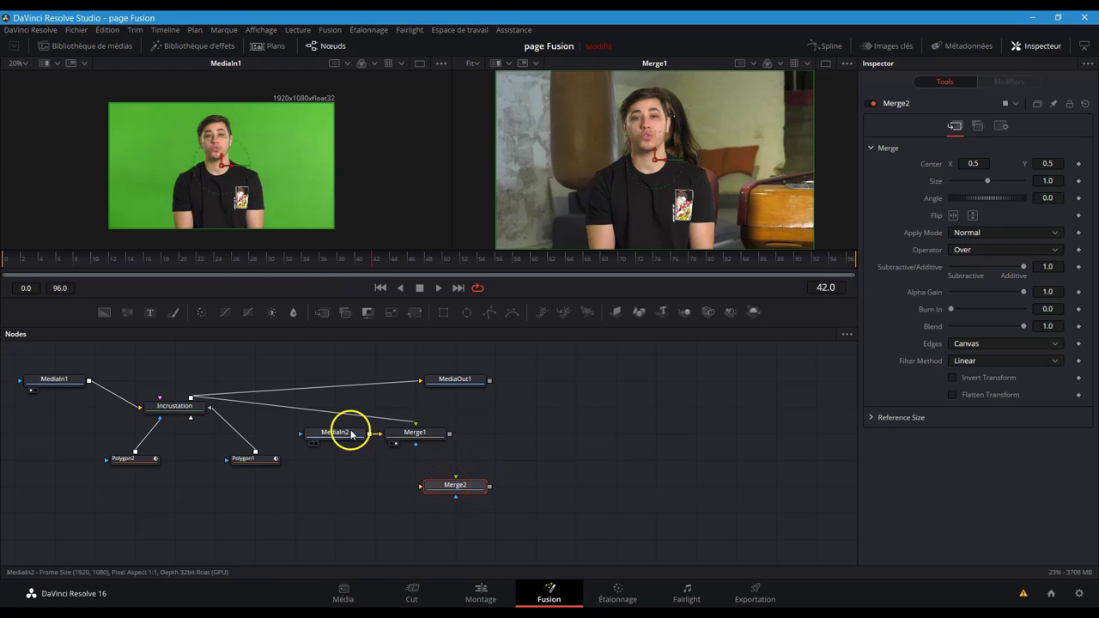
pyautogui.moveTo(375, 422); pyautogui.dragTo(387, 422)
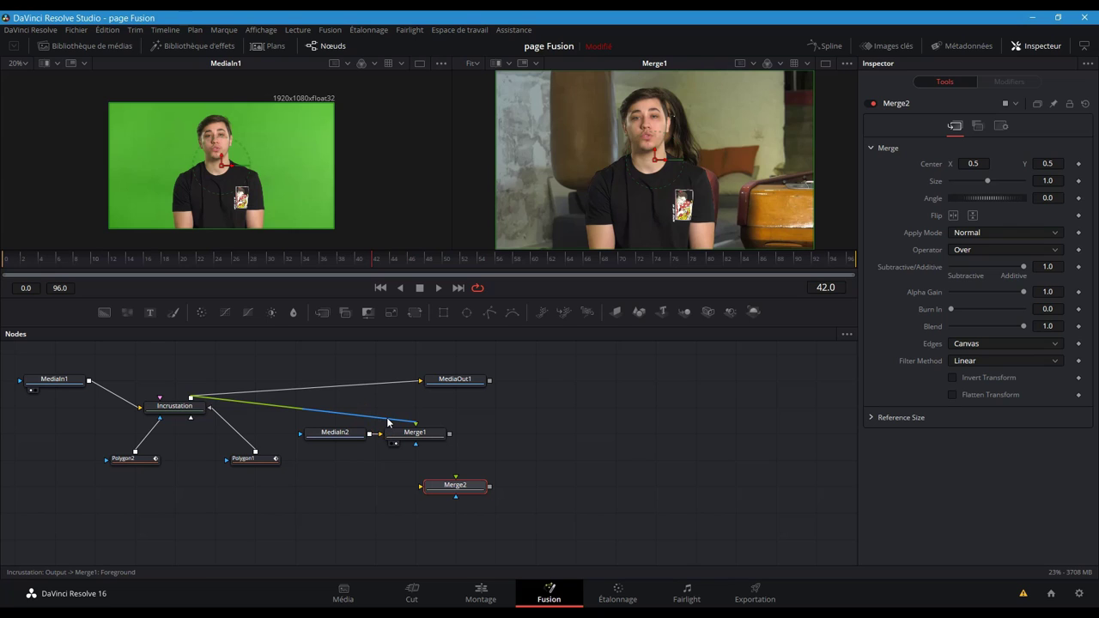
pyautogui.moveTo(387, 422); pyautogui.dragTo(551, 429)
# Step: Connect the Incrustation output as foreground and MediaIn2 as background of Merge2, and display Merge2 in the second viewer
pyautogui.click(371, 433)
pyautogui.moveTo(190, 397); pyautogui.dragTo(464, 486)
pyautogui.moveTo(371, 436); pyautogui.dragTo(457, 486)
pyautogui.click(460, 486)
pyautogui.press('2')
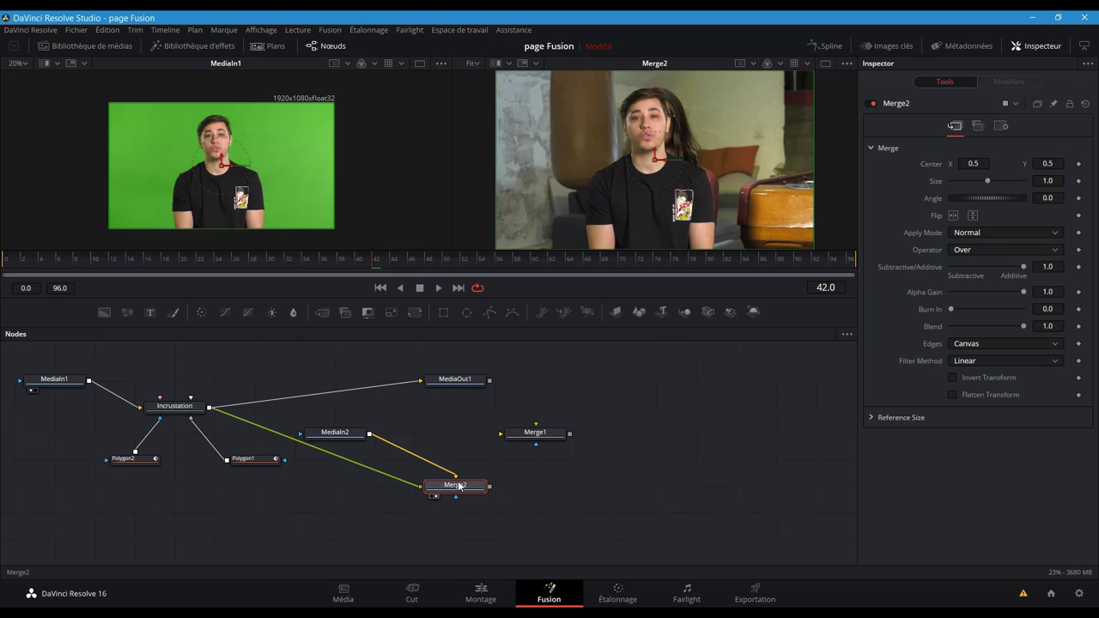
# Step: Stack MediaOut1, MediaIn2 and Merge2 in one column of the node graph and select the Incrustation node
pyautogui.moveTo(454, 380); pyautogui.dragTo(424, 355)
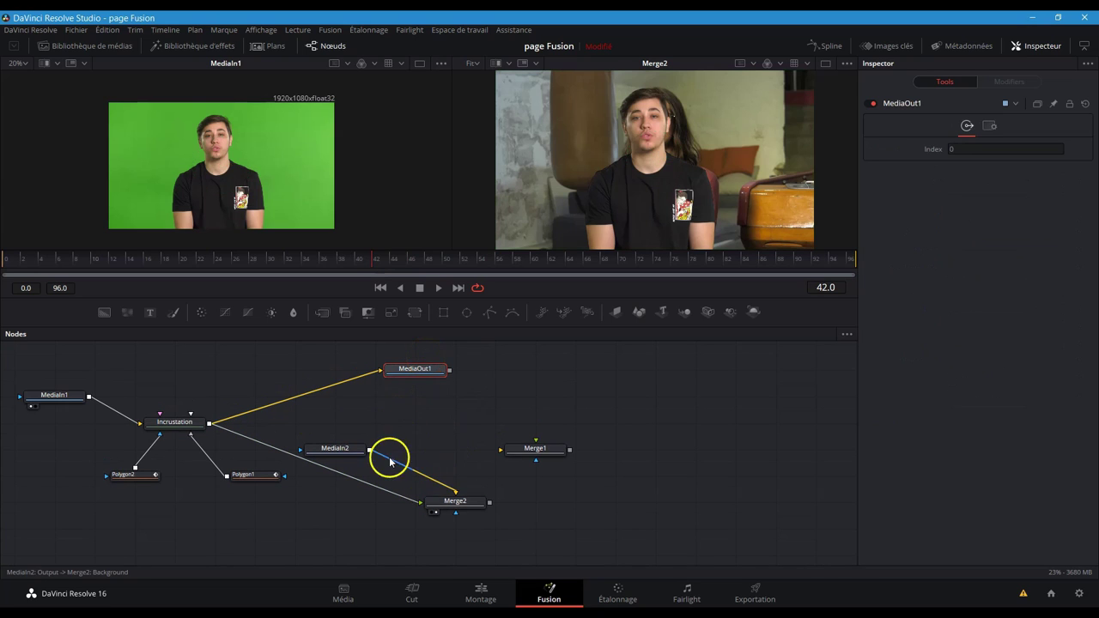
pyautogui.moveTo(400, 435); pyautogui.dragTo(416, 395)
pyautogui.rightClick(349, 447)
pyautogui.moveTo(432, 496); pyautogui.dragTo(413, 448)
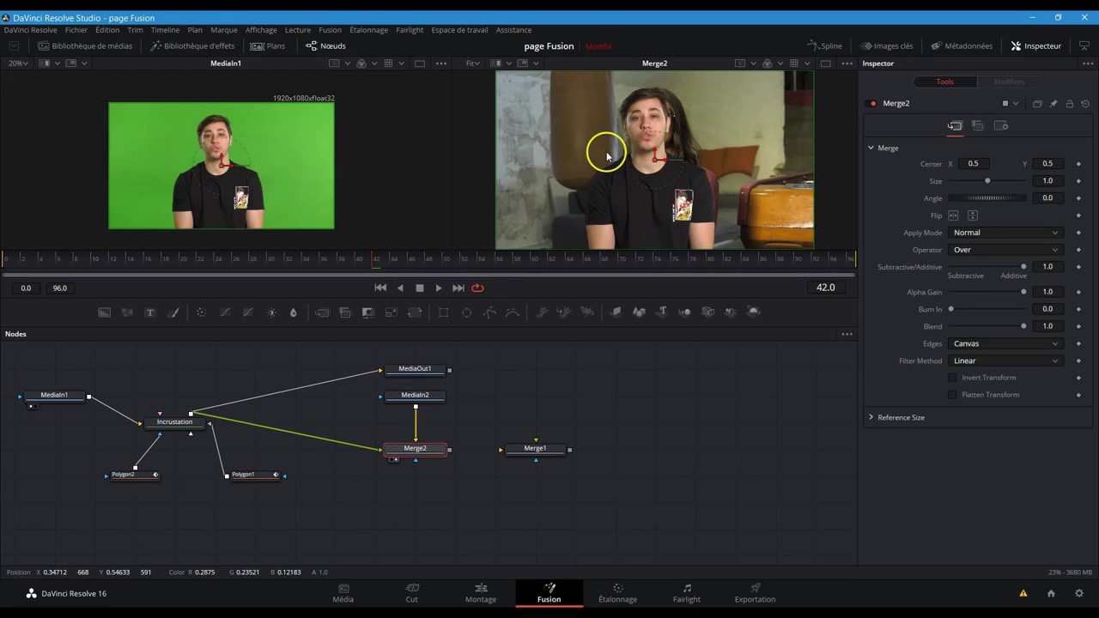
pyautogui.click(649, 176)
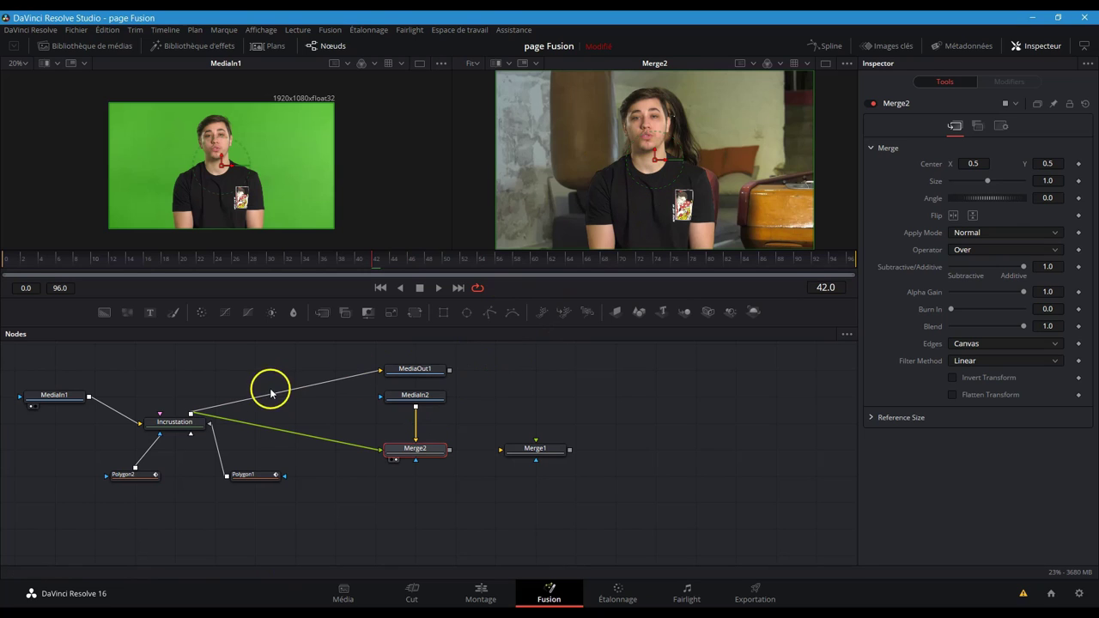
pyautogui.click(168, 423)
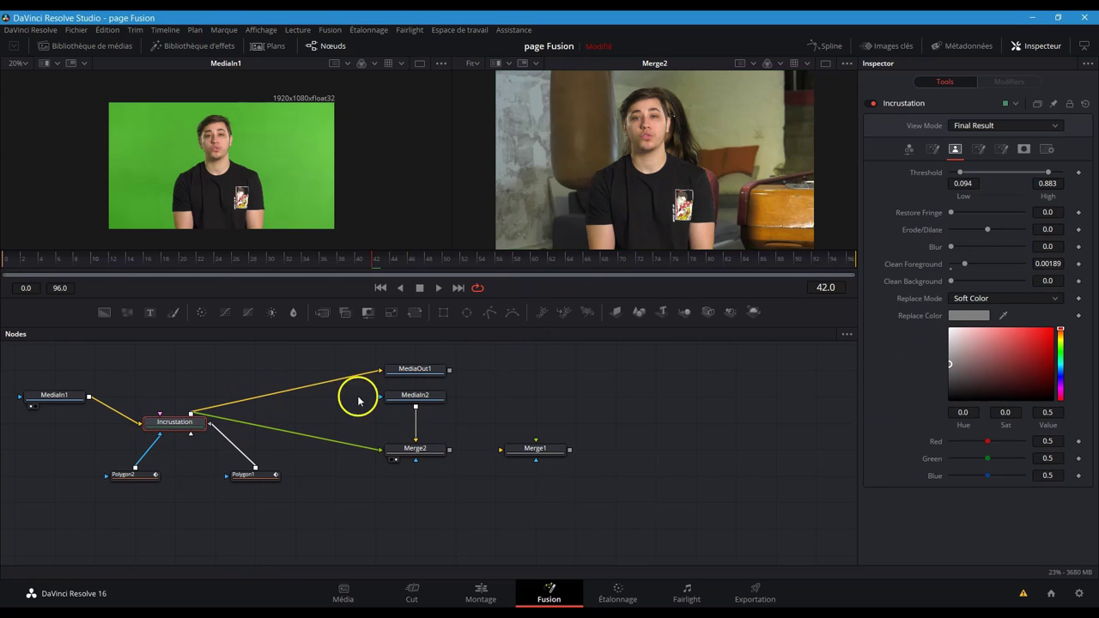
# Step: Add a Transform node after Incrustation, set its size to 1.32, and move the subject to a center of about X 0.766, Y 0.474
pyautogui.click(414, 312)
pyautogui.click(255, 422)
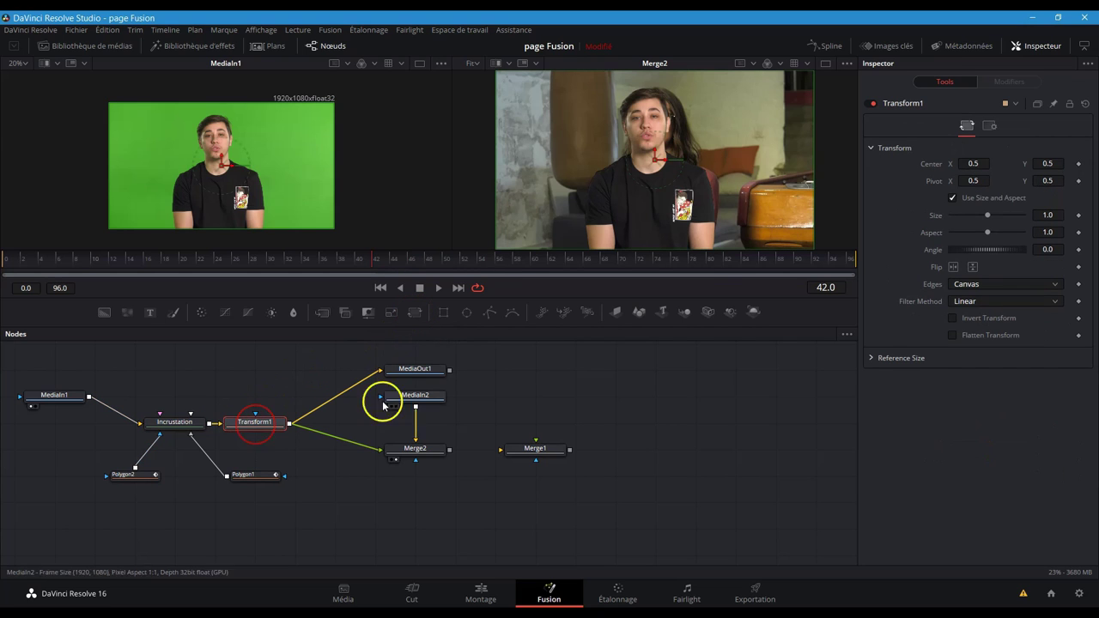
pyautogui.moveTo(987, 215); pyautogui.dragTo(992, 217)
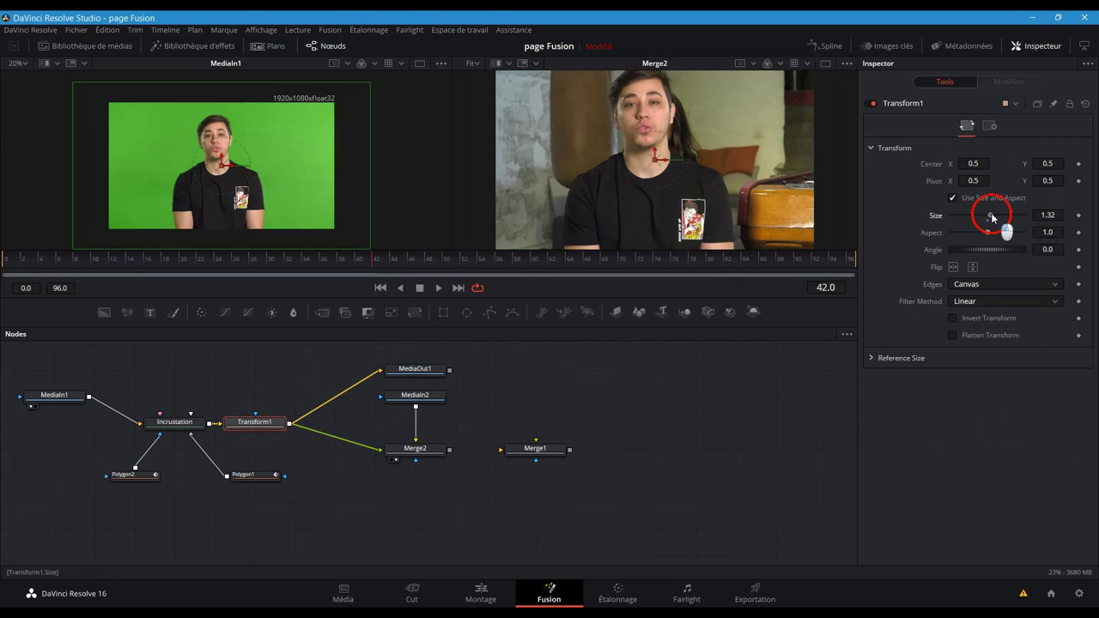
pyautogui.moveTo(644, 160); pyautogui.dragTo(737, 166)
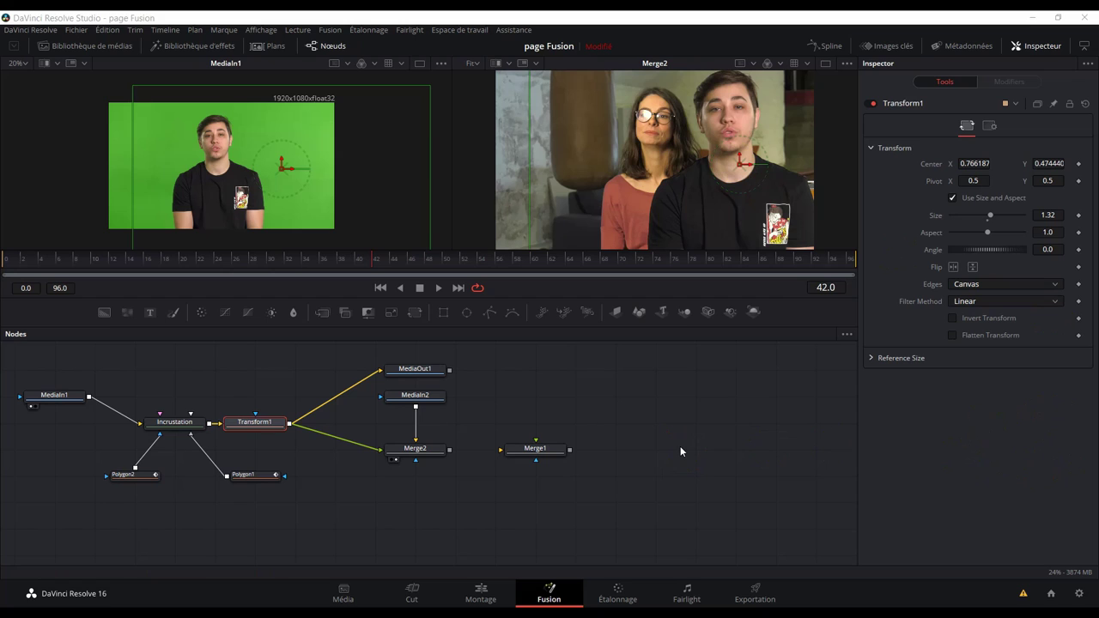
# Step: Insert a Blur node between MediaIn2 and Merge2 and set its blur size to 7.9
pyautogui.click(434, 397)
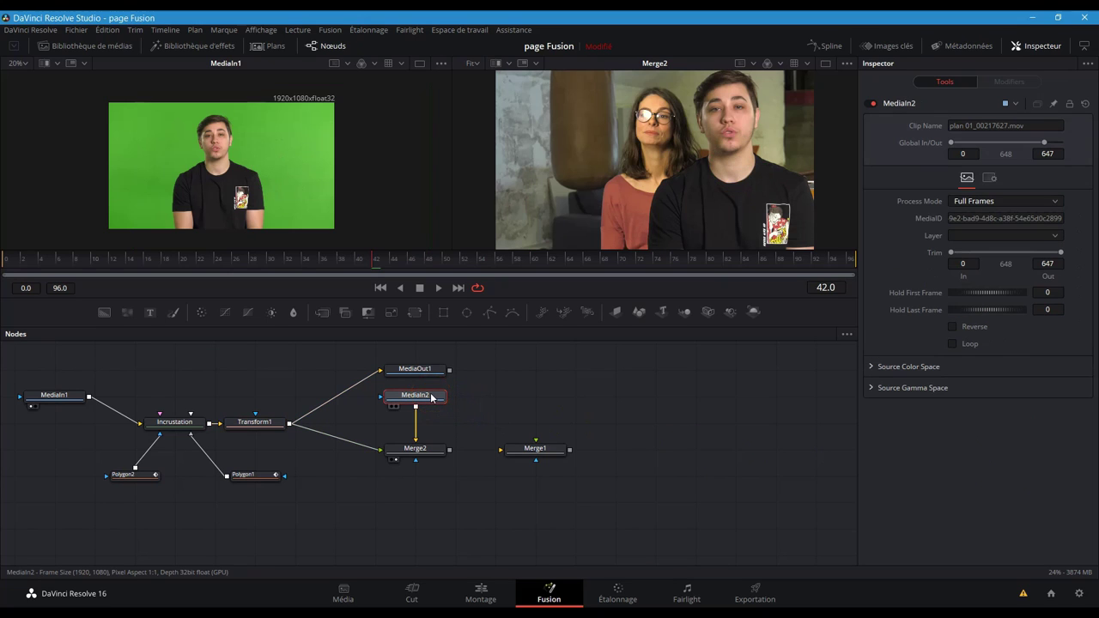
pyautogui.hotkey('shift', 'space')
pyautogui.write('Delta Keyer')
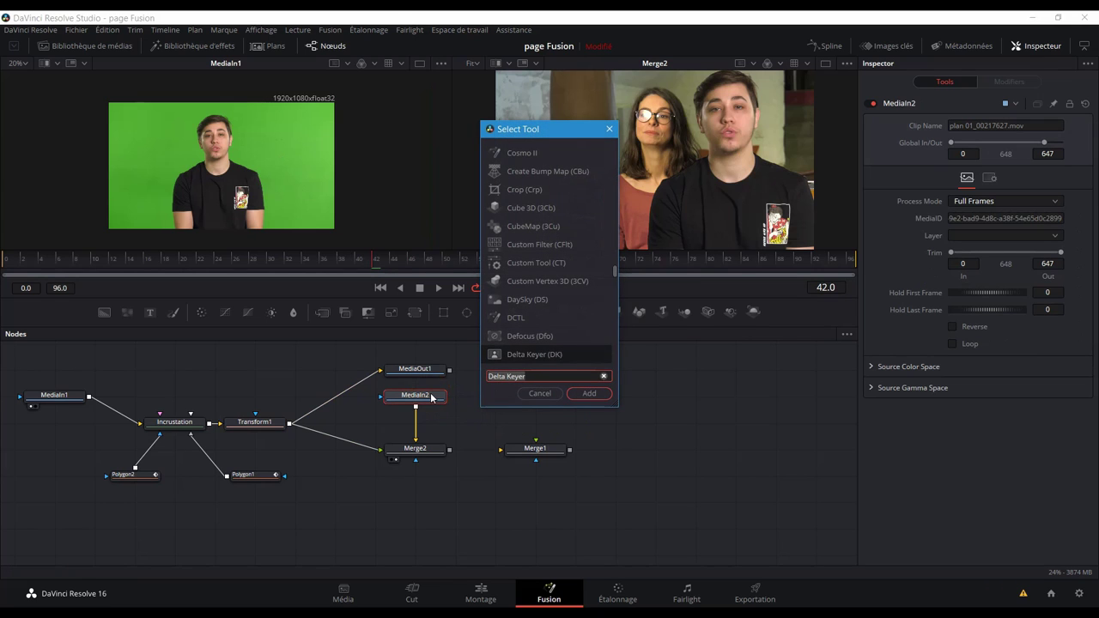
pyautogui.write('blur')
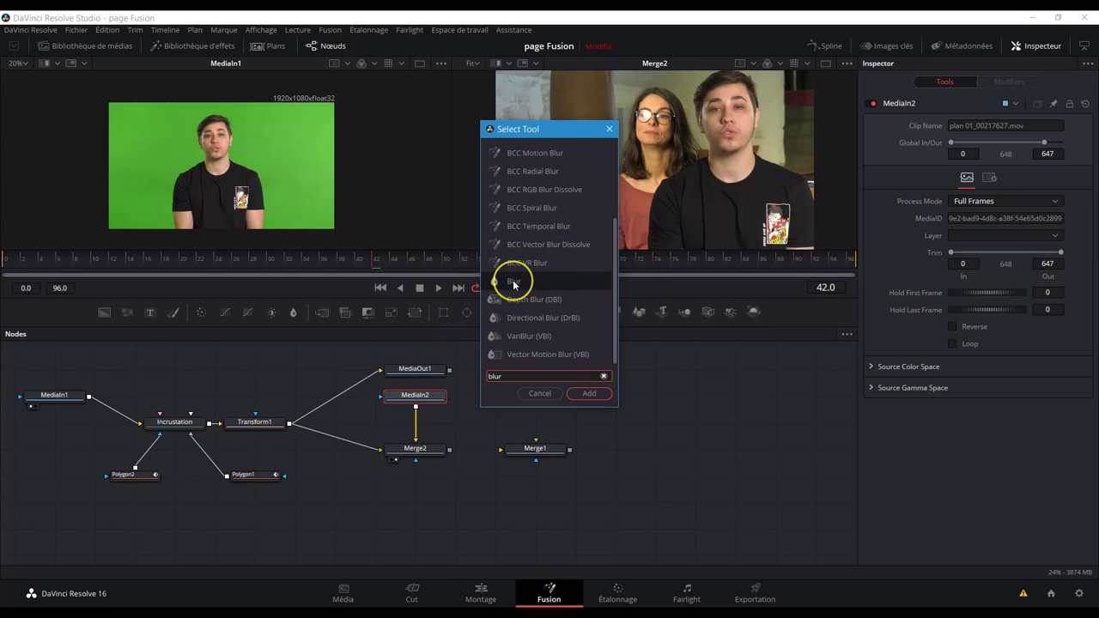
pyautogui.click(586, 395)
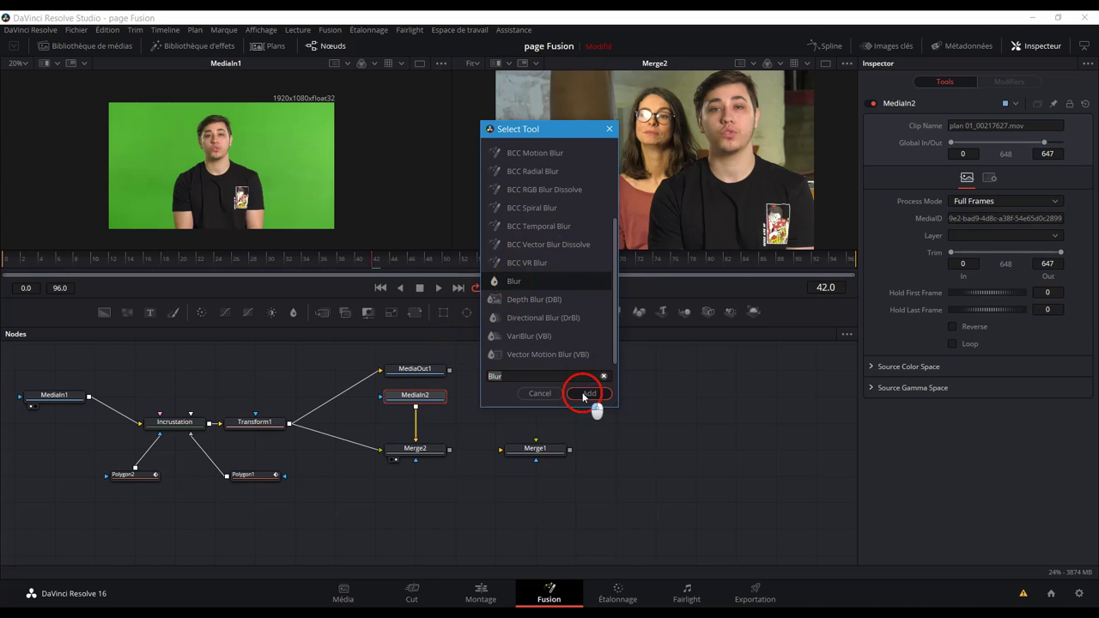
pyautogui.moveTo(953, 201); pyautogui.dragTo(959, 201)
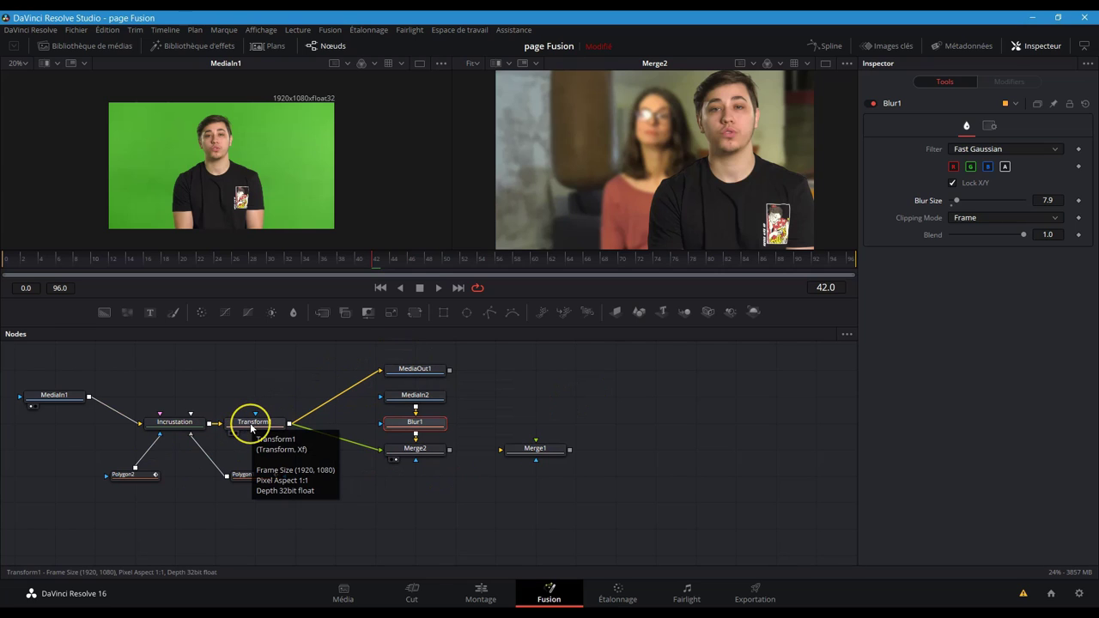
# Step: Display MediaOut1 in the second viewer, disconnect it from Transform1, move it above Merge1, and feed it from Merge2's output
pyautogui.click(421, 369)
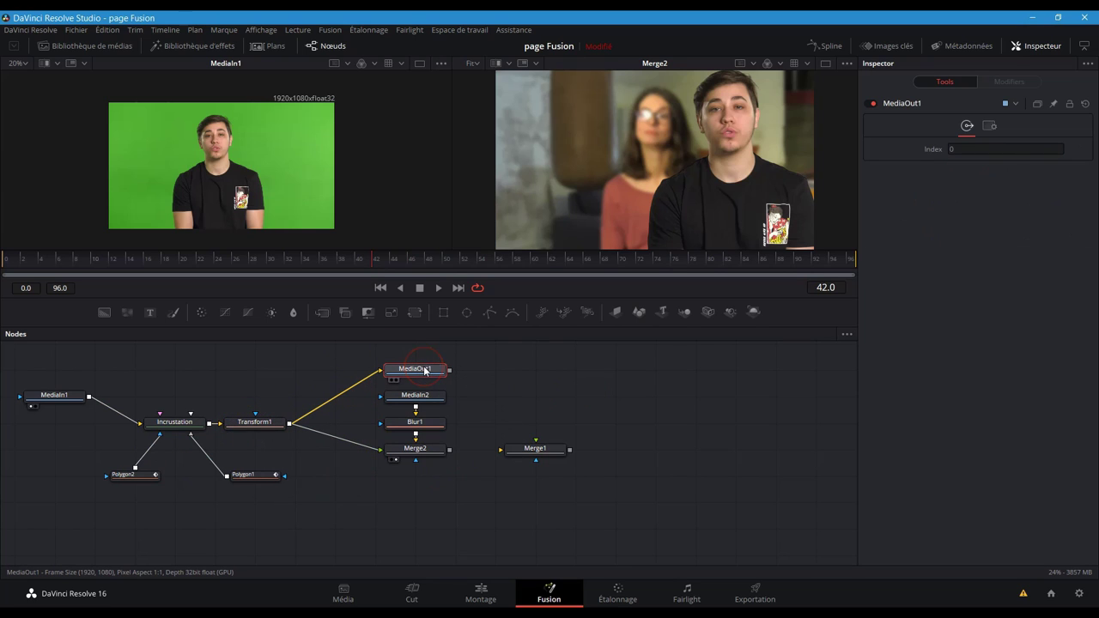
pyautogui.press('2')
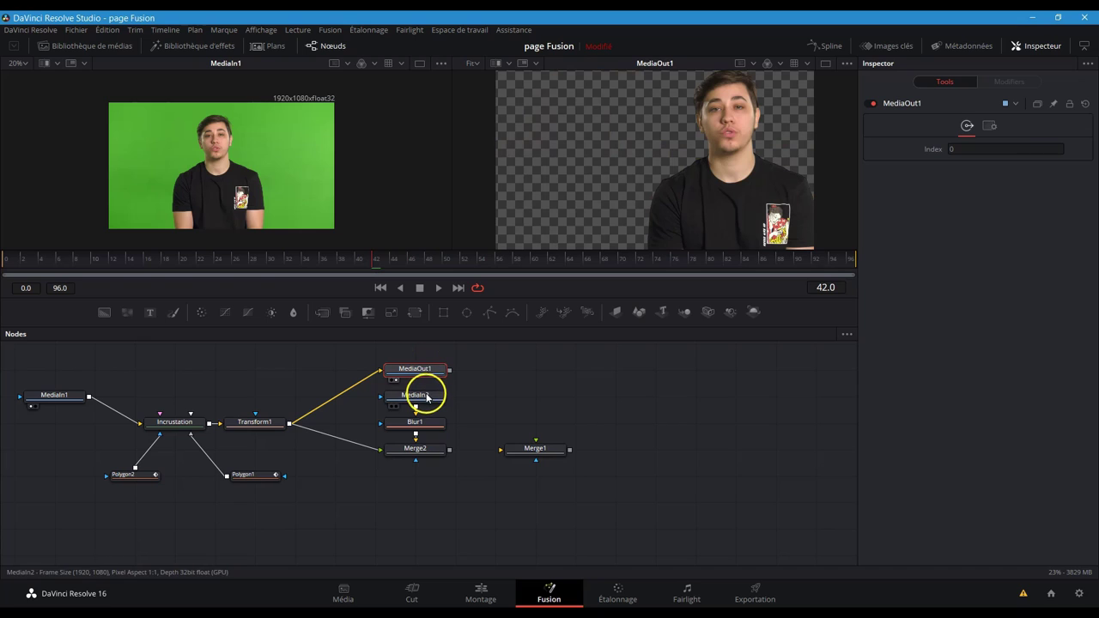
pyautogui.click(367, 379)
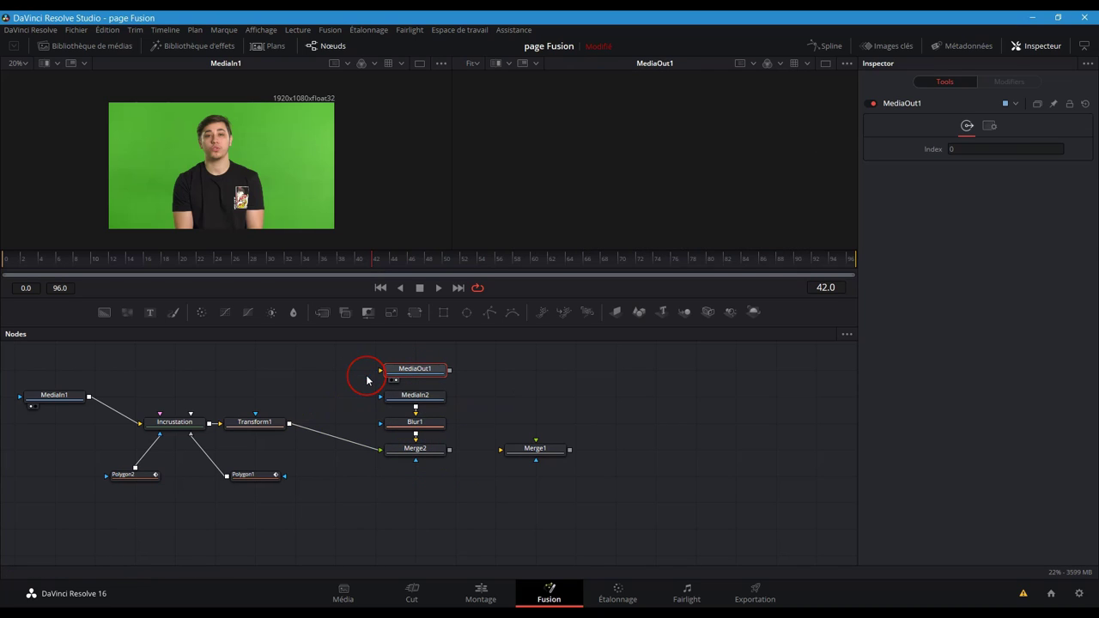
pyautogui.moveTo(412, 367); pyautogui.dragTo(574, 370)
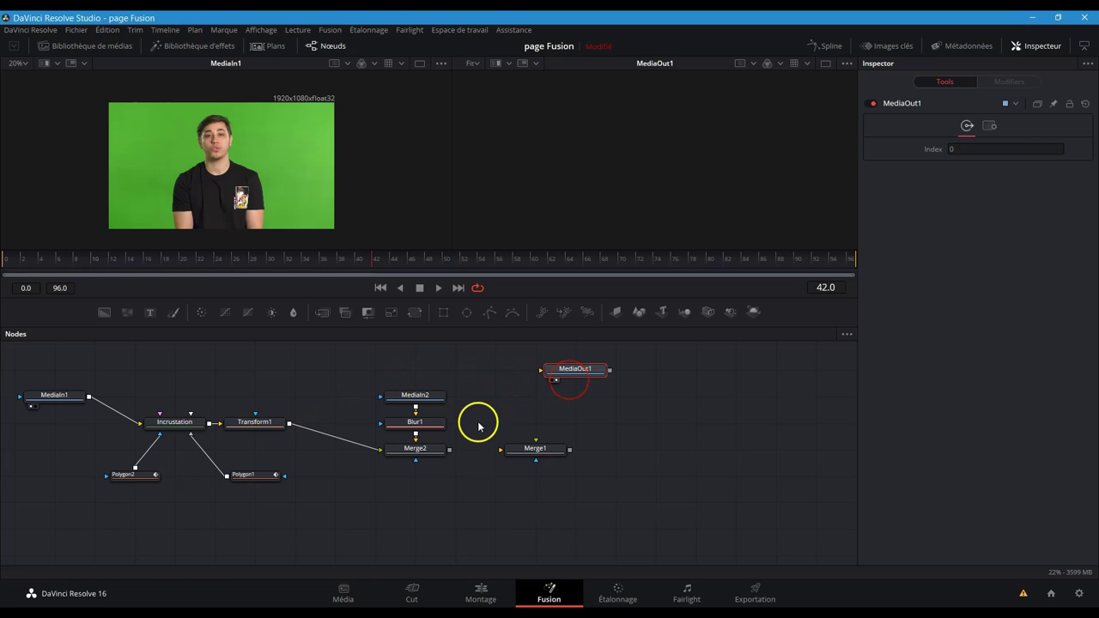
pyautogui.moveTo(449, 450); pyautogui.dragTo(541, 371)
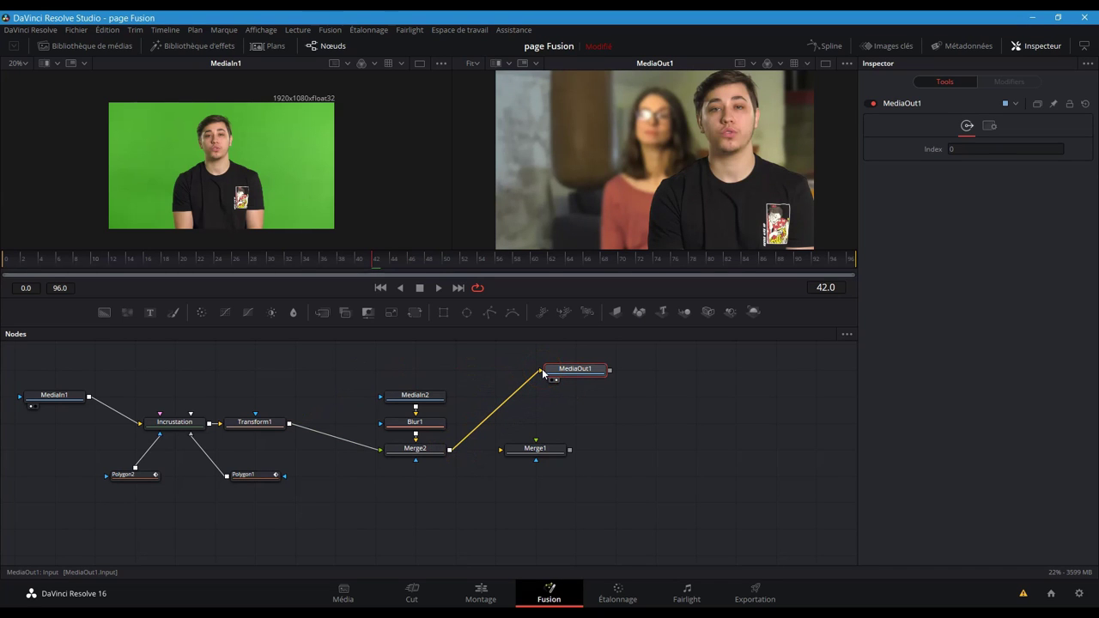